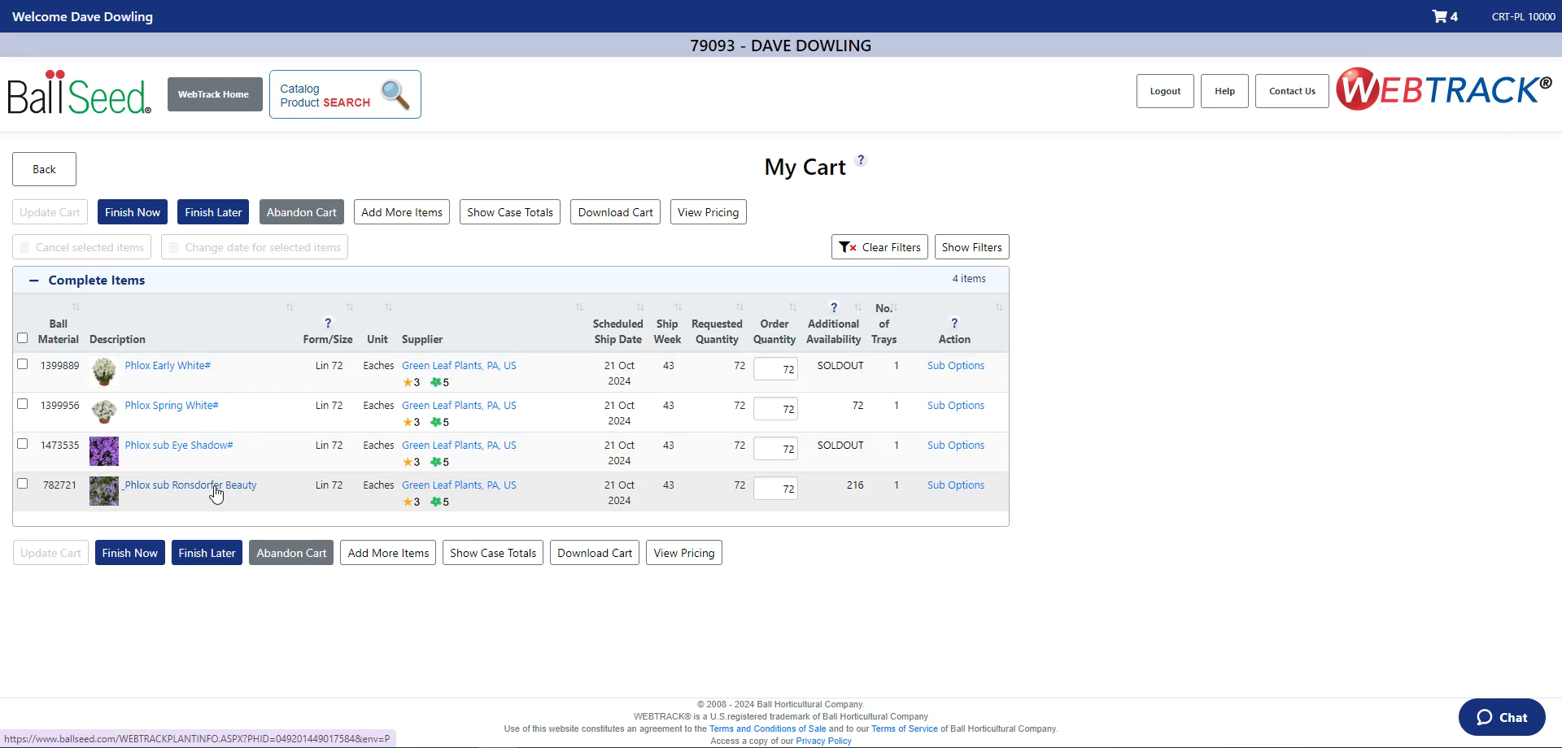
Step: Open the product search for adding more items to the cart and set the supplier to GRE1
click(412, 556)
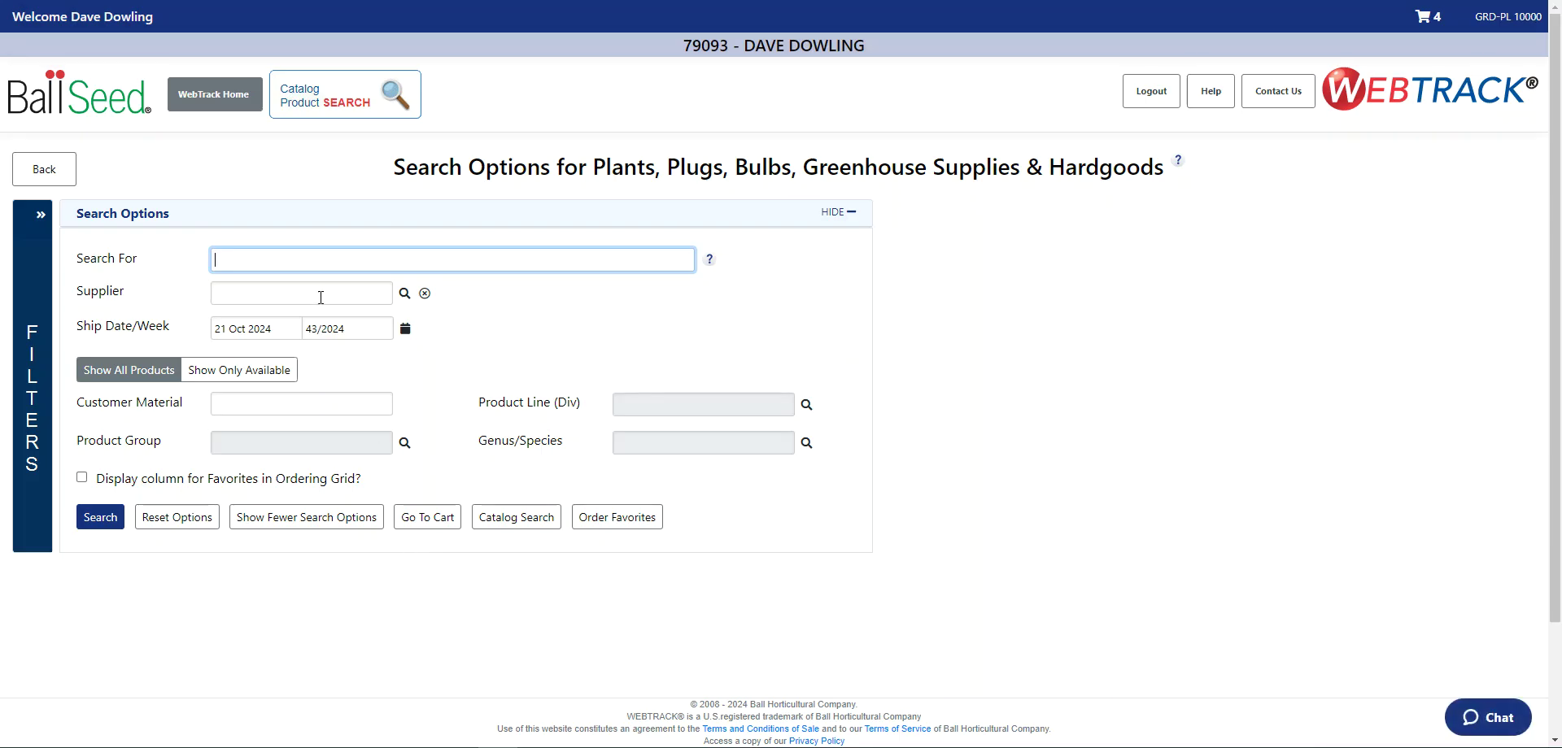
click(321, 297)
text(GRE)
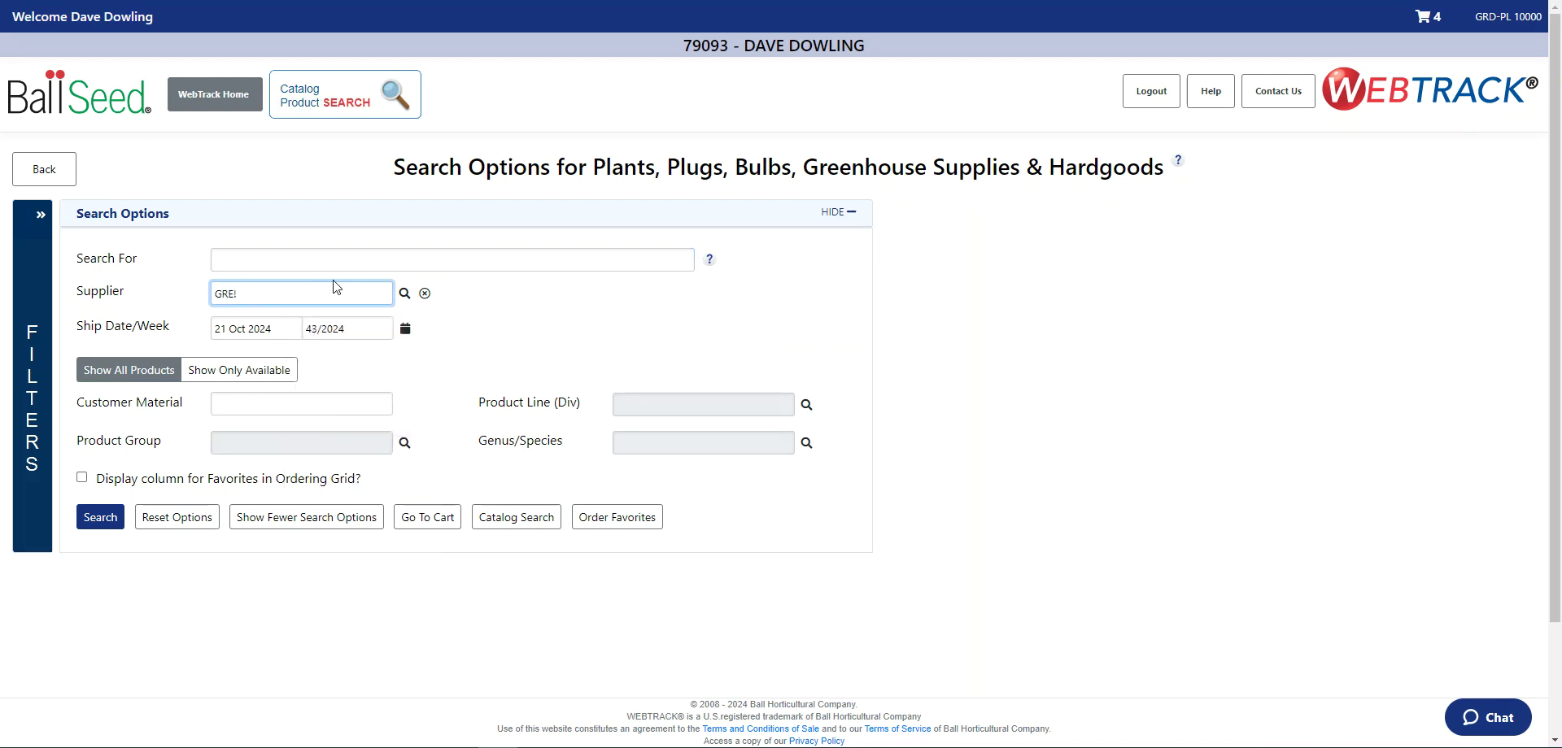
text(1)
Step: Search for Phlox from this supplier, showing only available products
click(332, 258)
text(P)
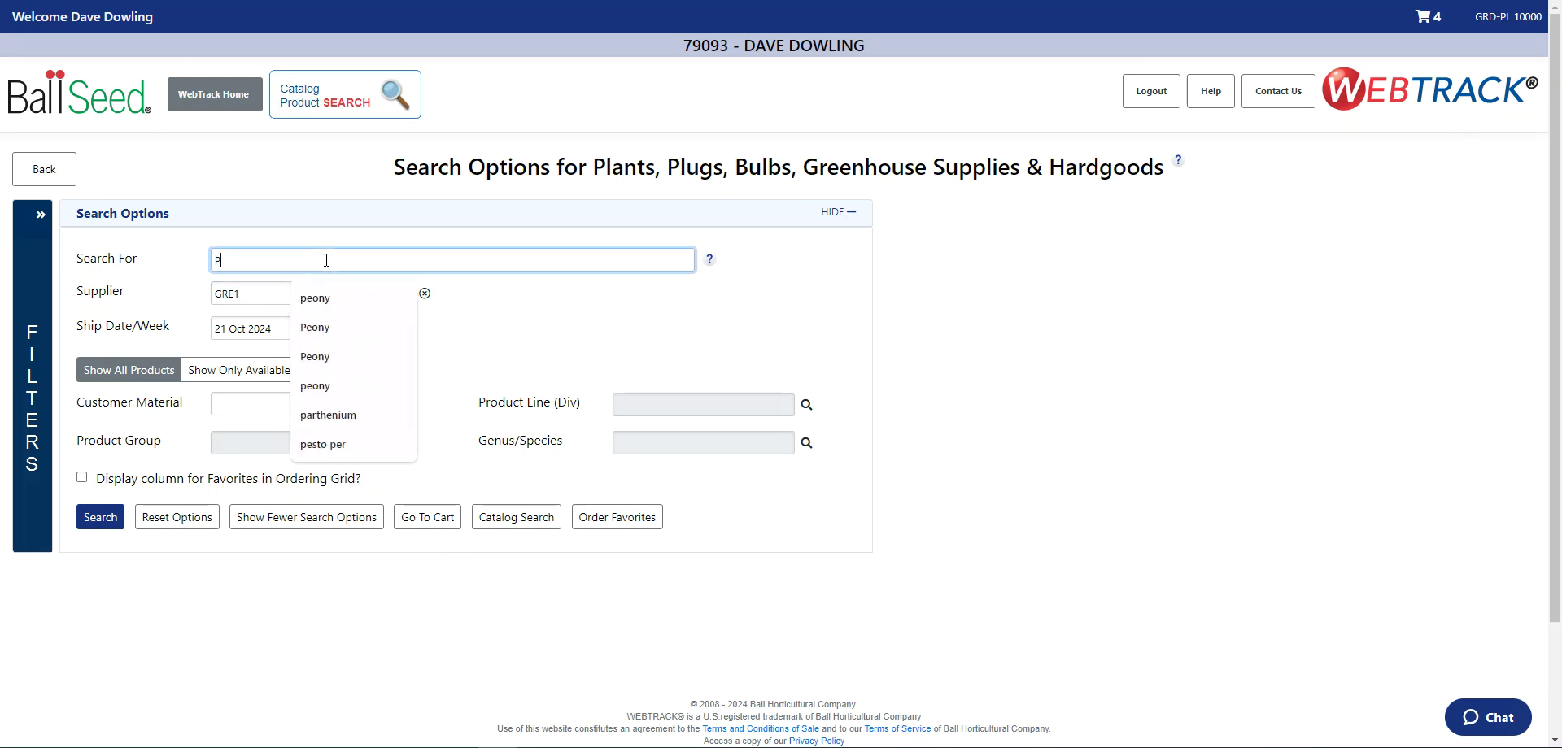
text(hlox)
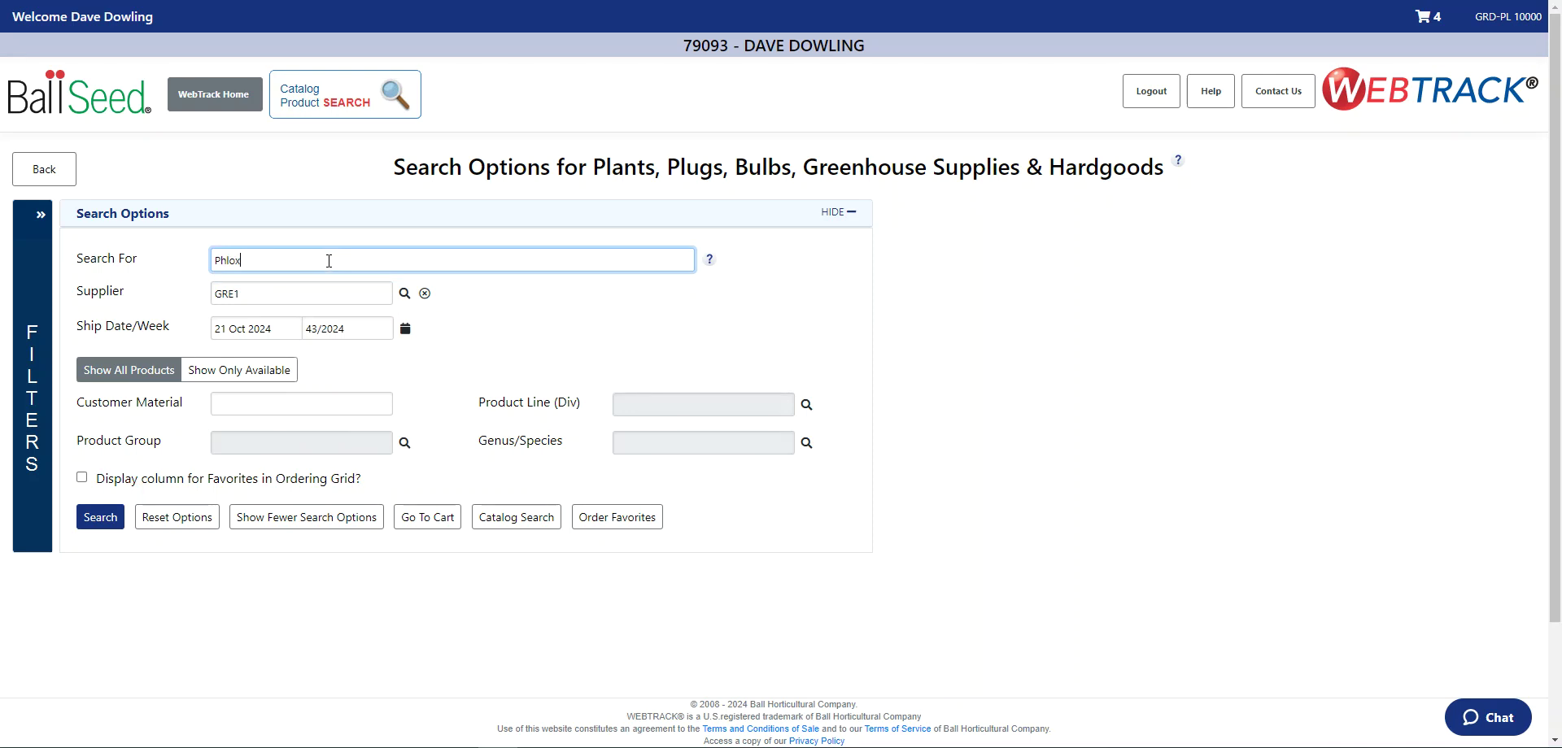
click(255, 368)
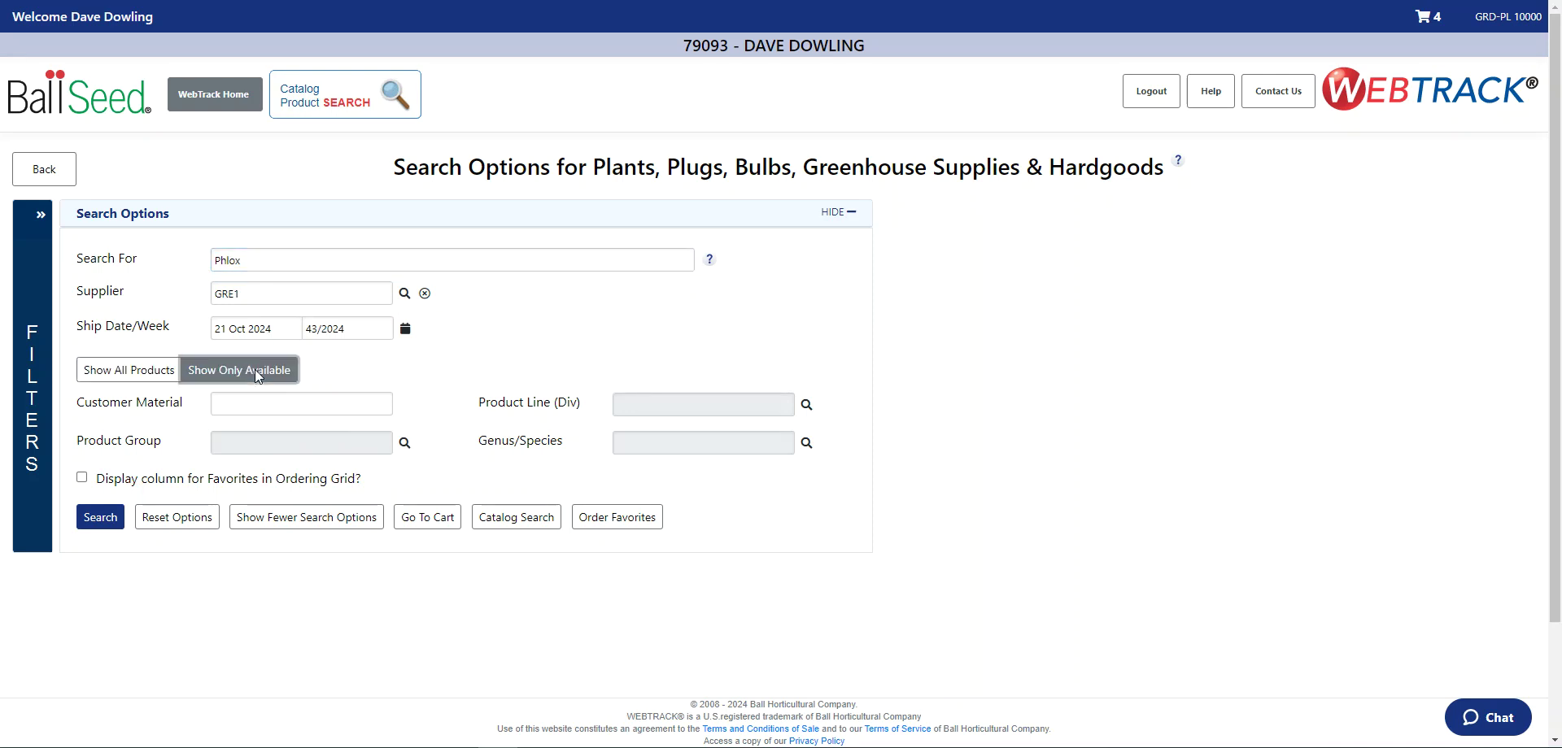
click(100, 518)
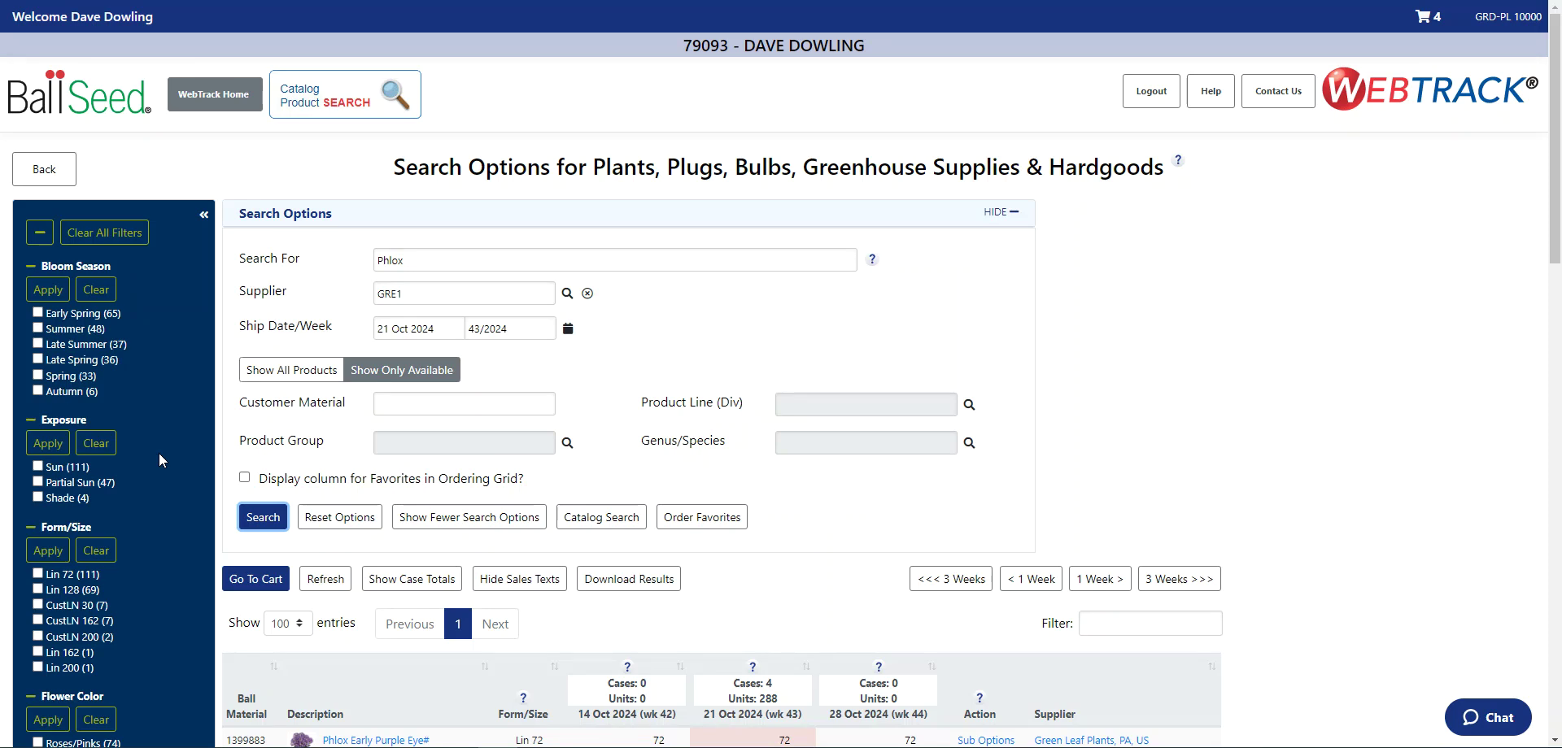
Step: Enter an order quantity of 72 for Phlox sub Candy Stripe, Lin 72, in the 21 Oct 2024 week
scroll(656, 407, down, 8)
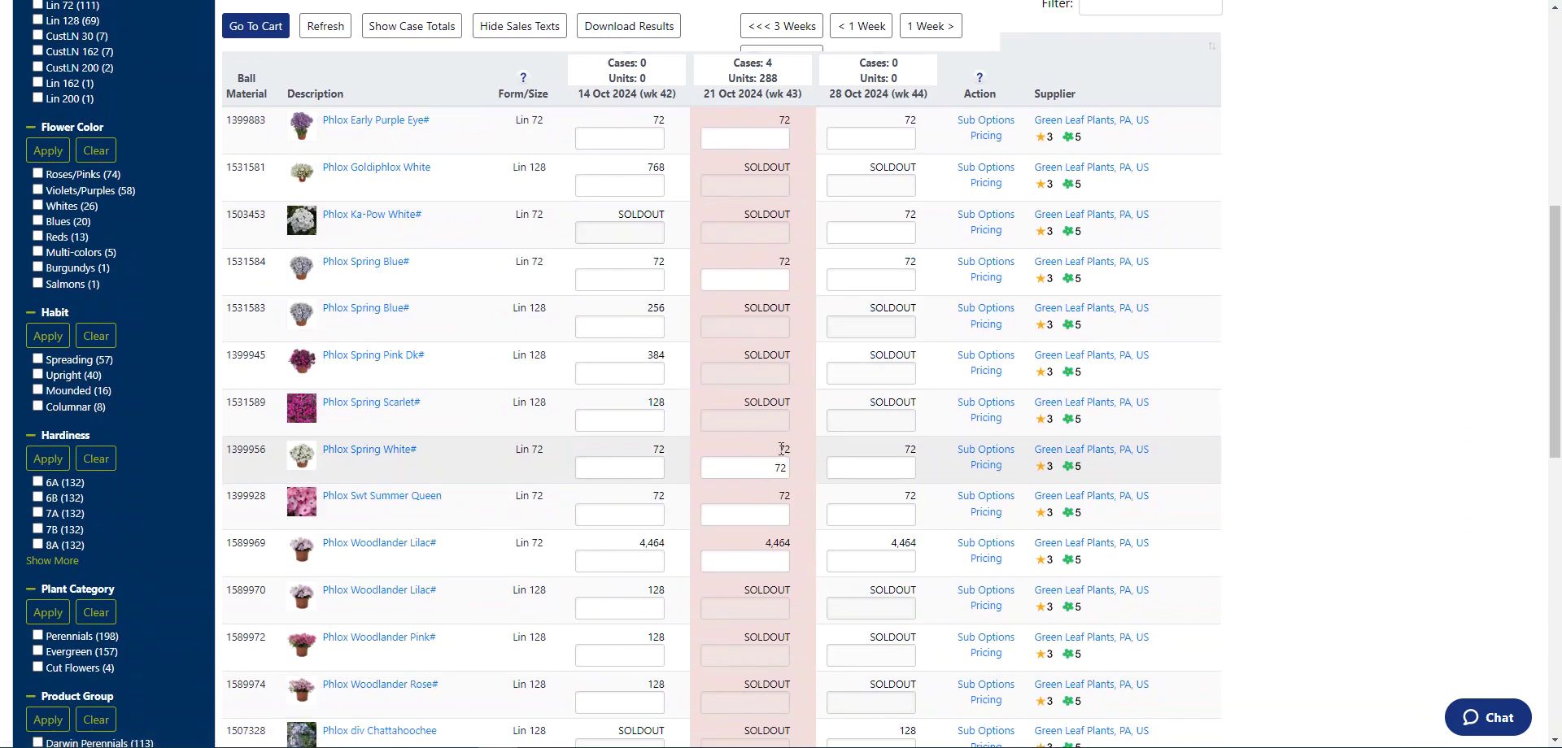
scroll(708, 447, down, 2)
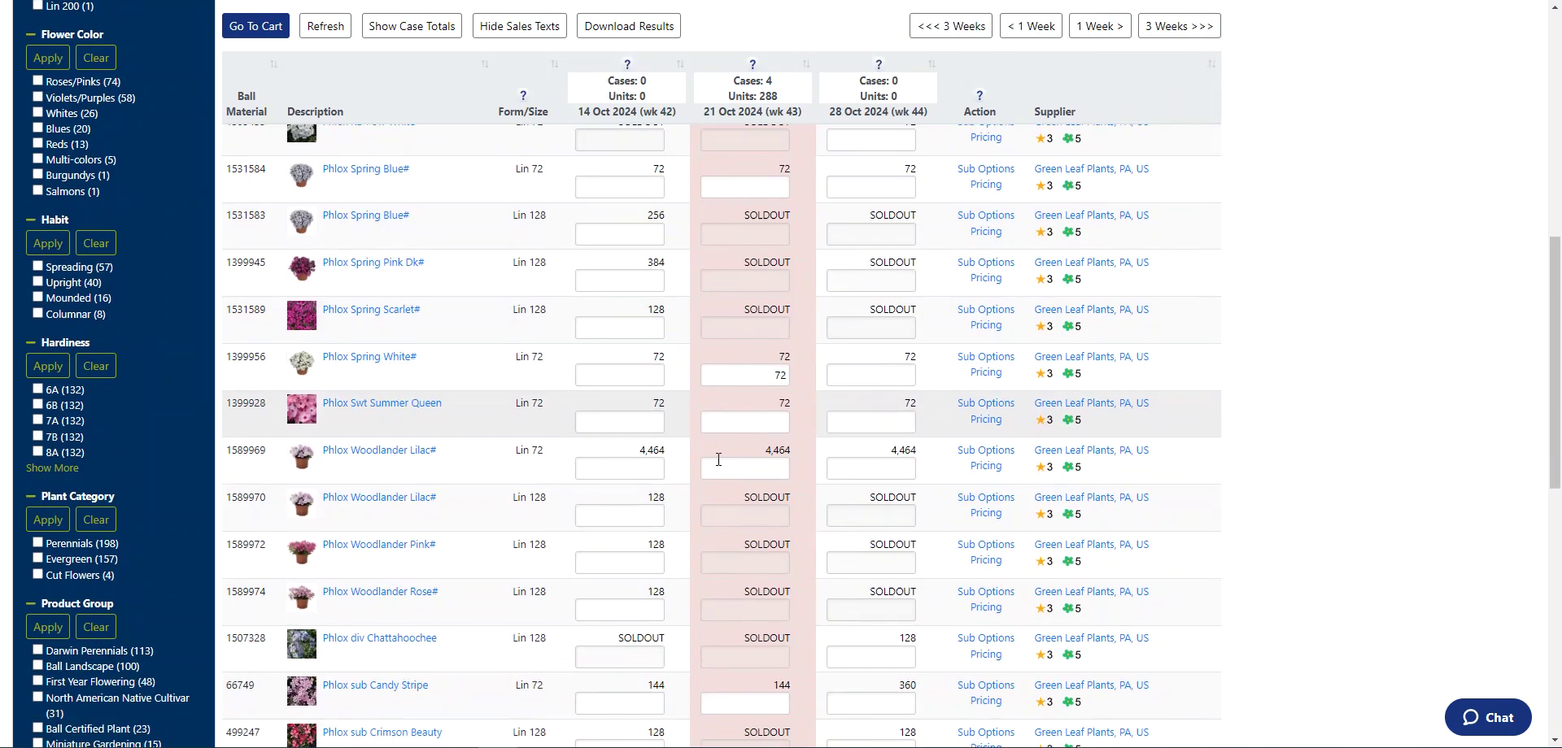
scroll(714, 457, down, 2)
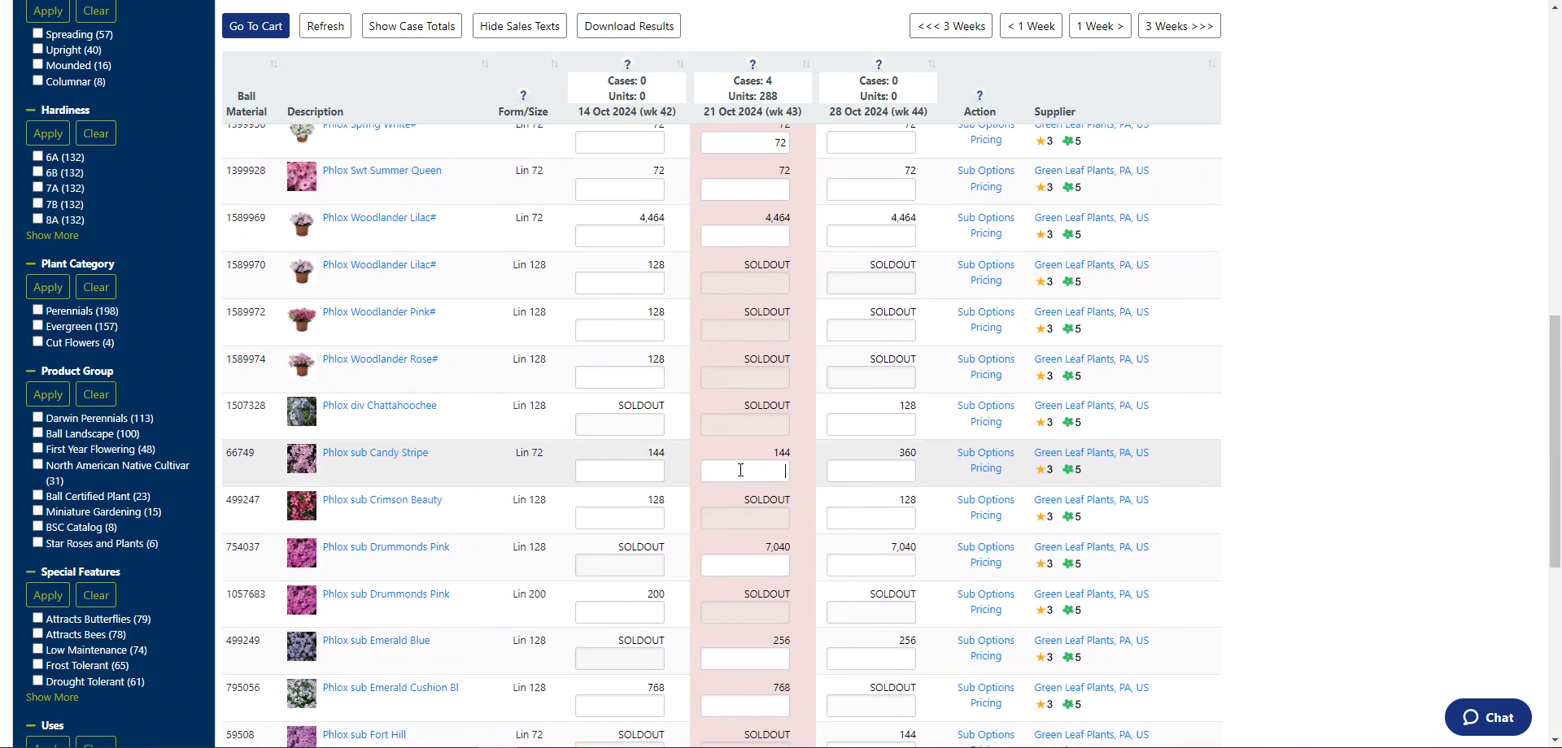
text(72)
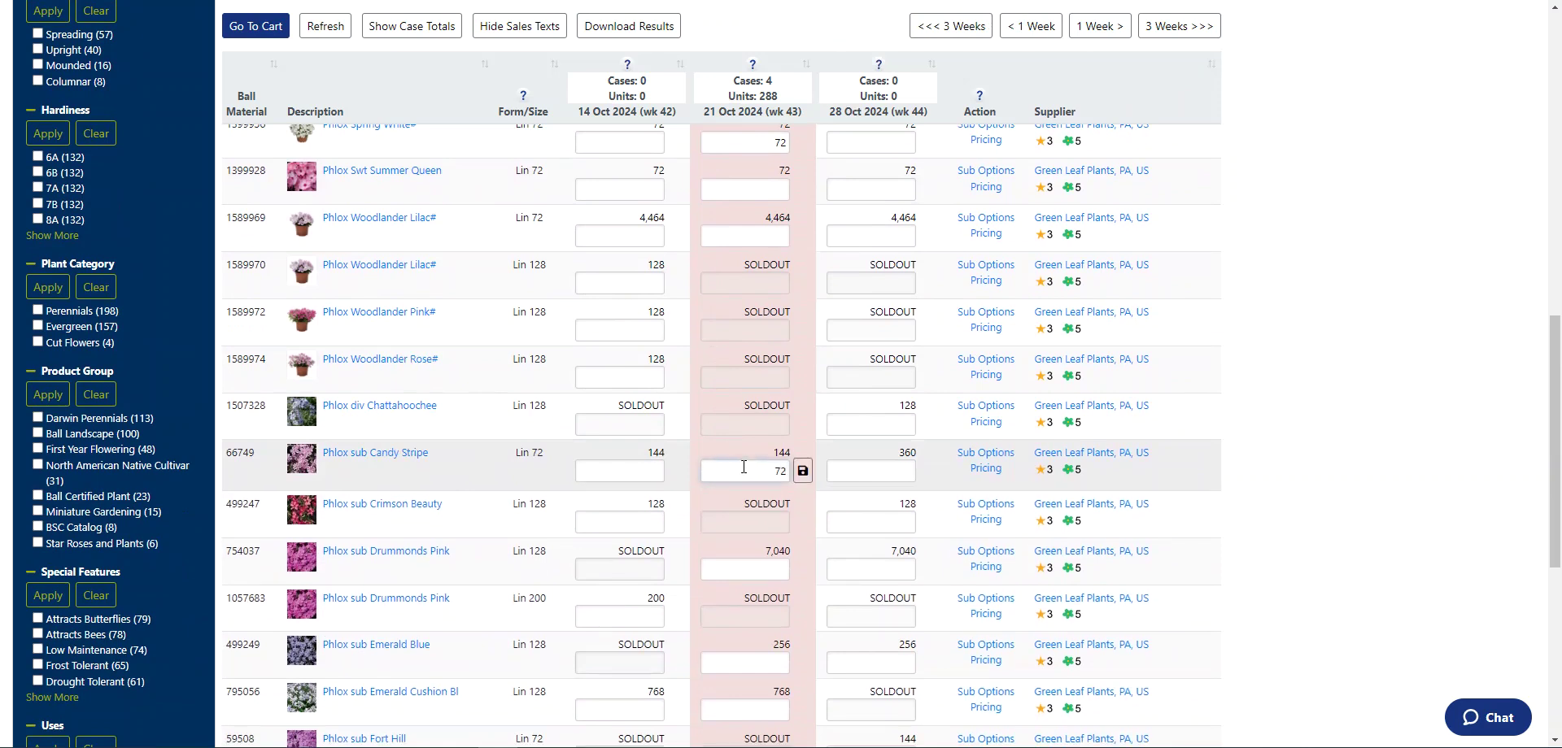
scroll(744, 467, down, 1)
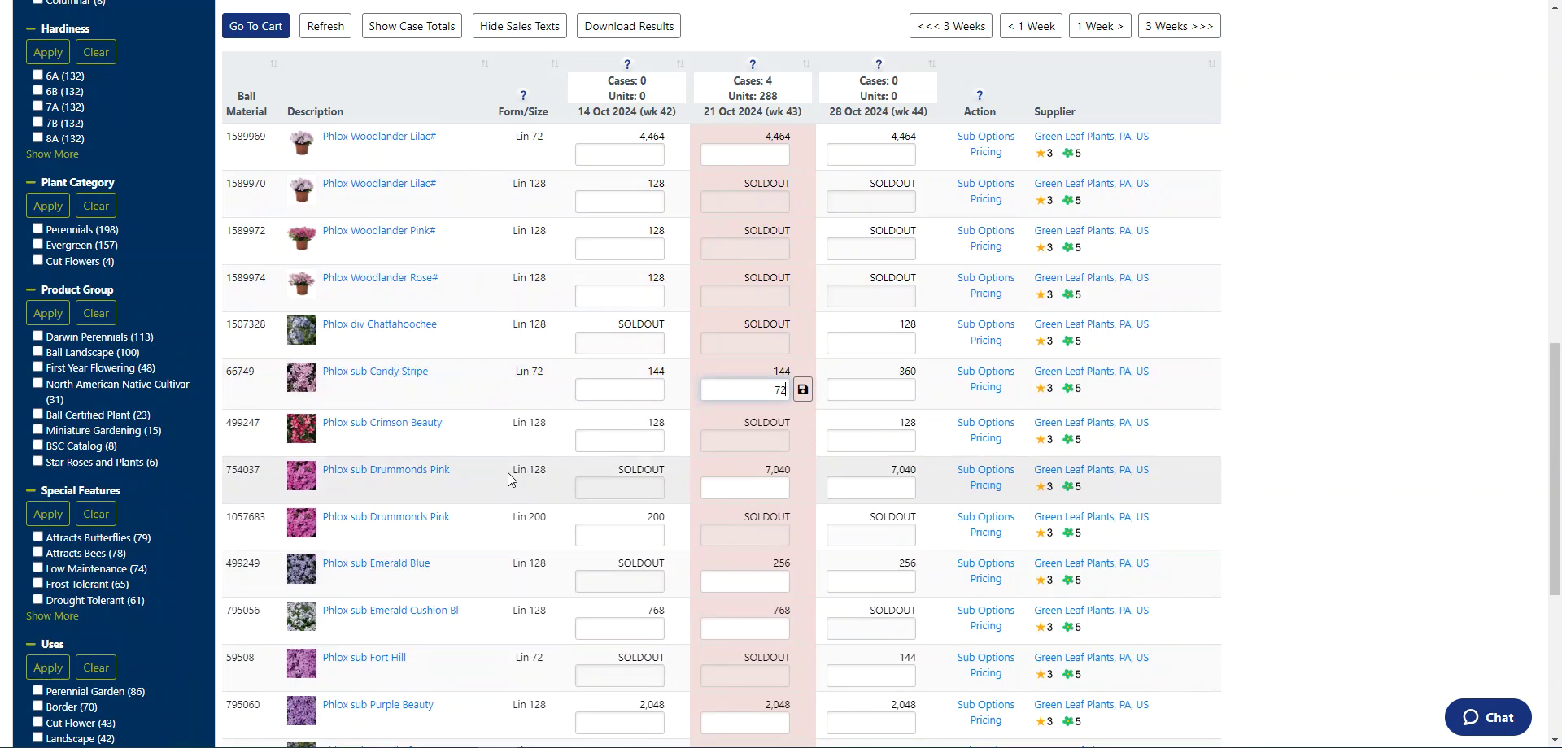
Step: Refine the product search to "Phlox 72" and rerun it
scroll(509, 479, up, 15)
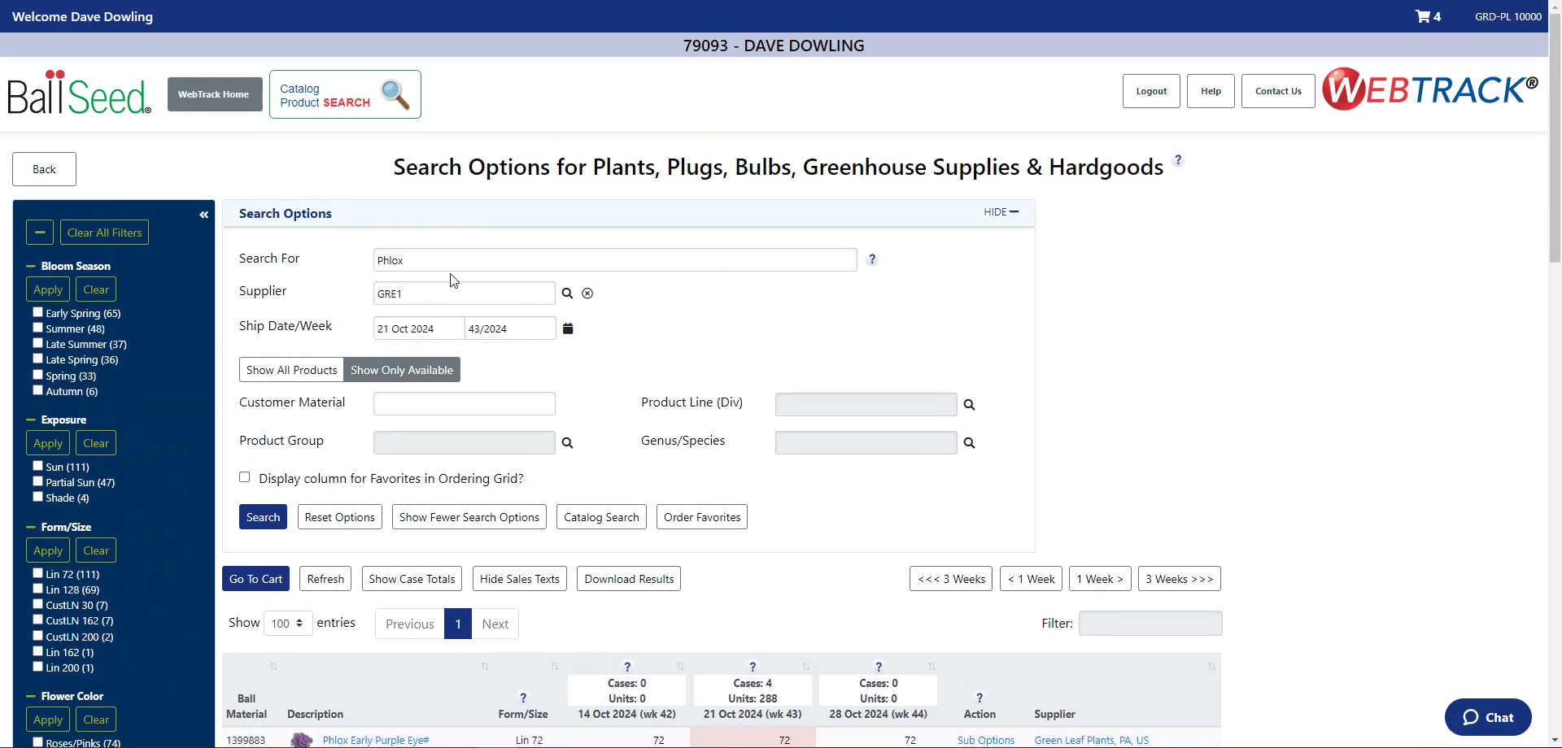
click(450, 256)
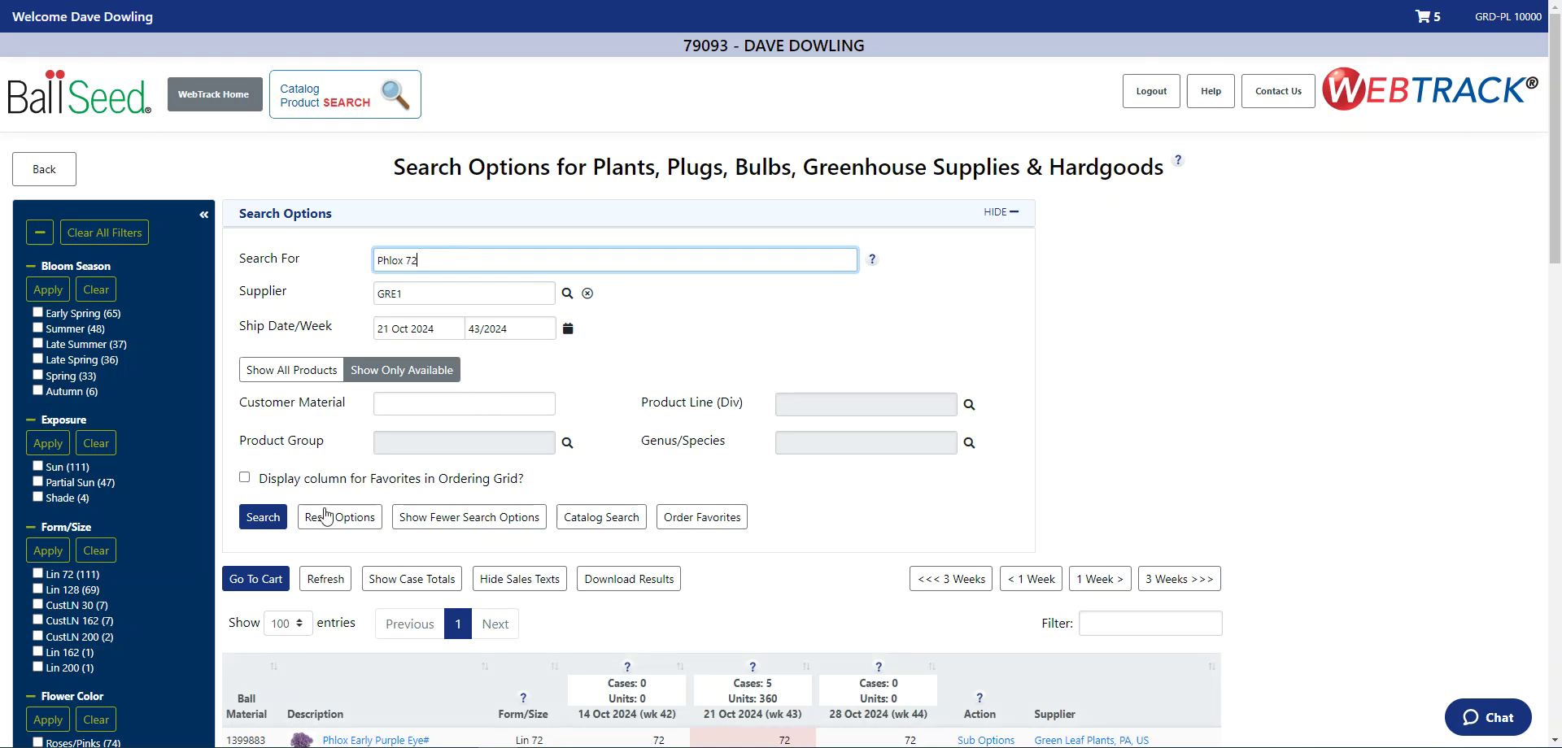
click(264, 521)
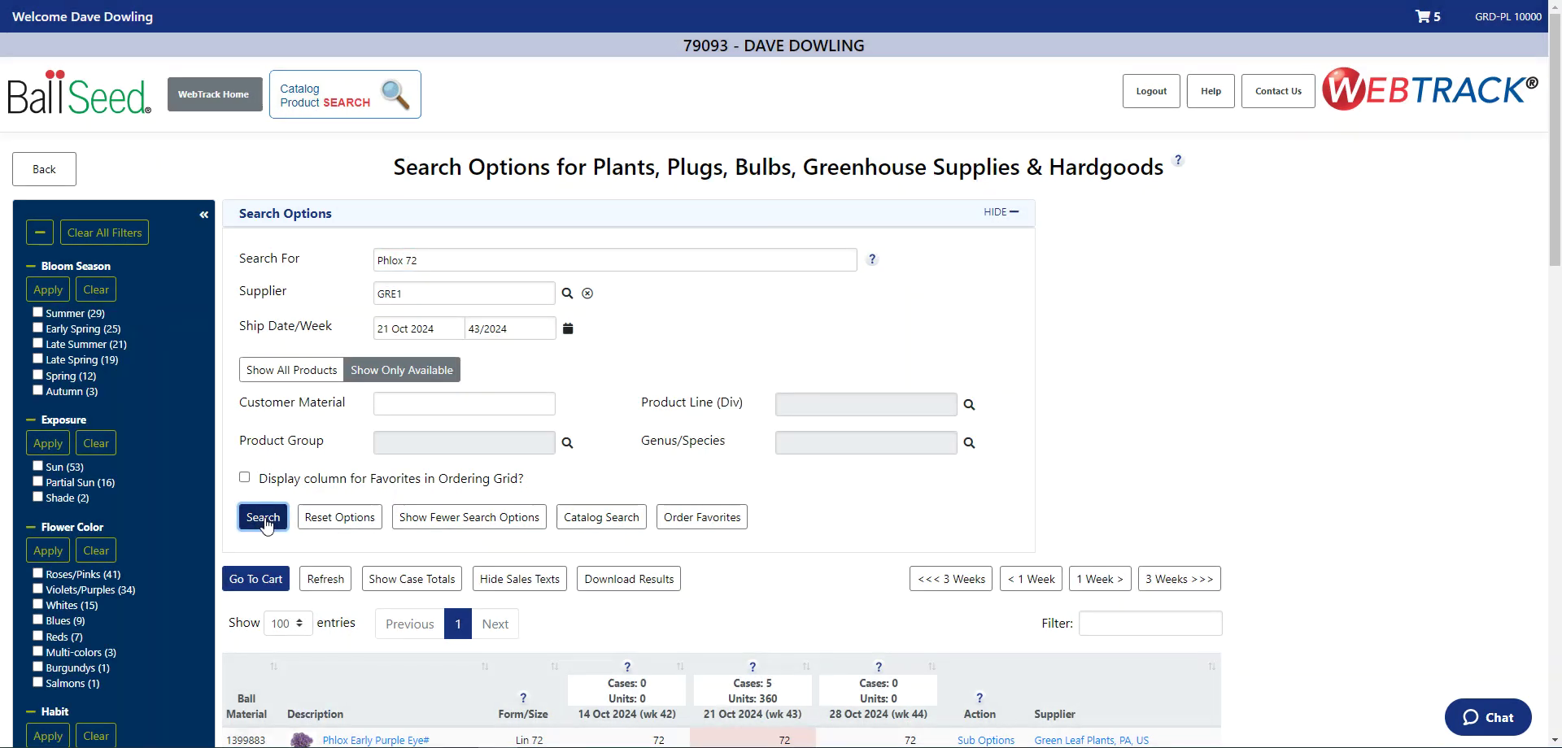
Step: Enter an order quantity of 72 for Phlox Woodlander Lilac#, Lin 72, in the 21 Oct 2024 week
scroll(268, 520, down, 6)
scroll(267, 511, down, 2)
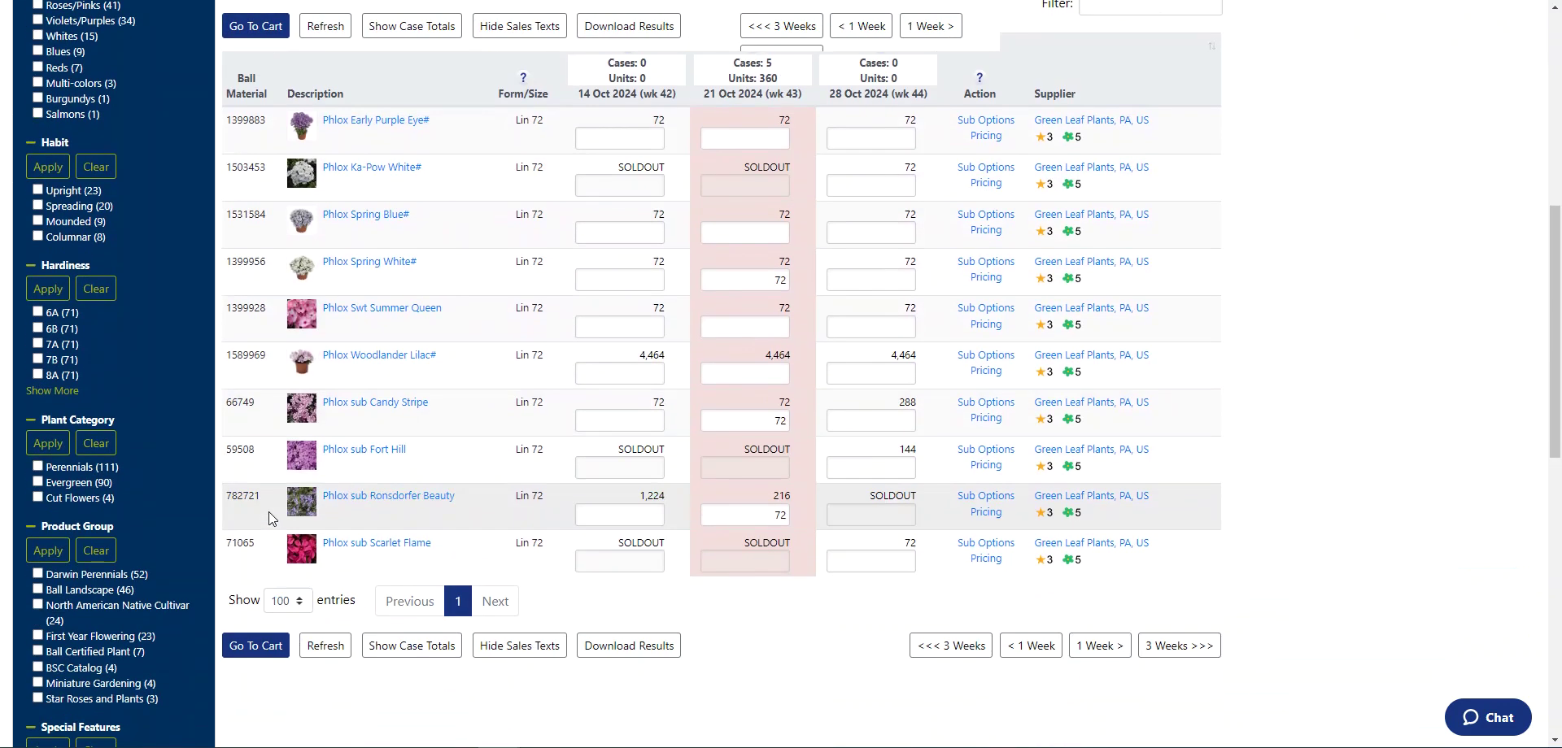
click(704, 367)
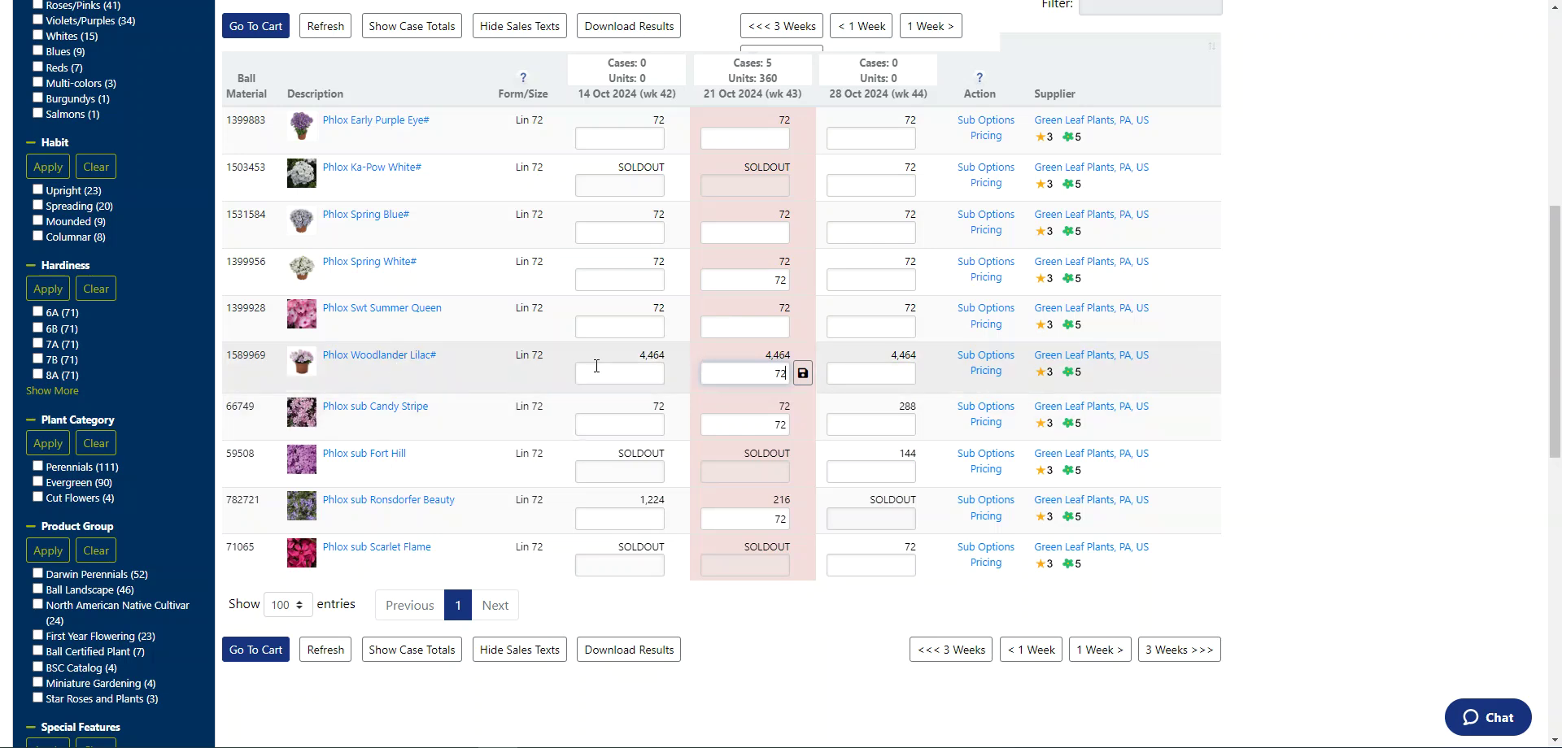
Step: Replace the search text with "Green Leaf 72" and run the search
scroll(594, 431, up, 5)
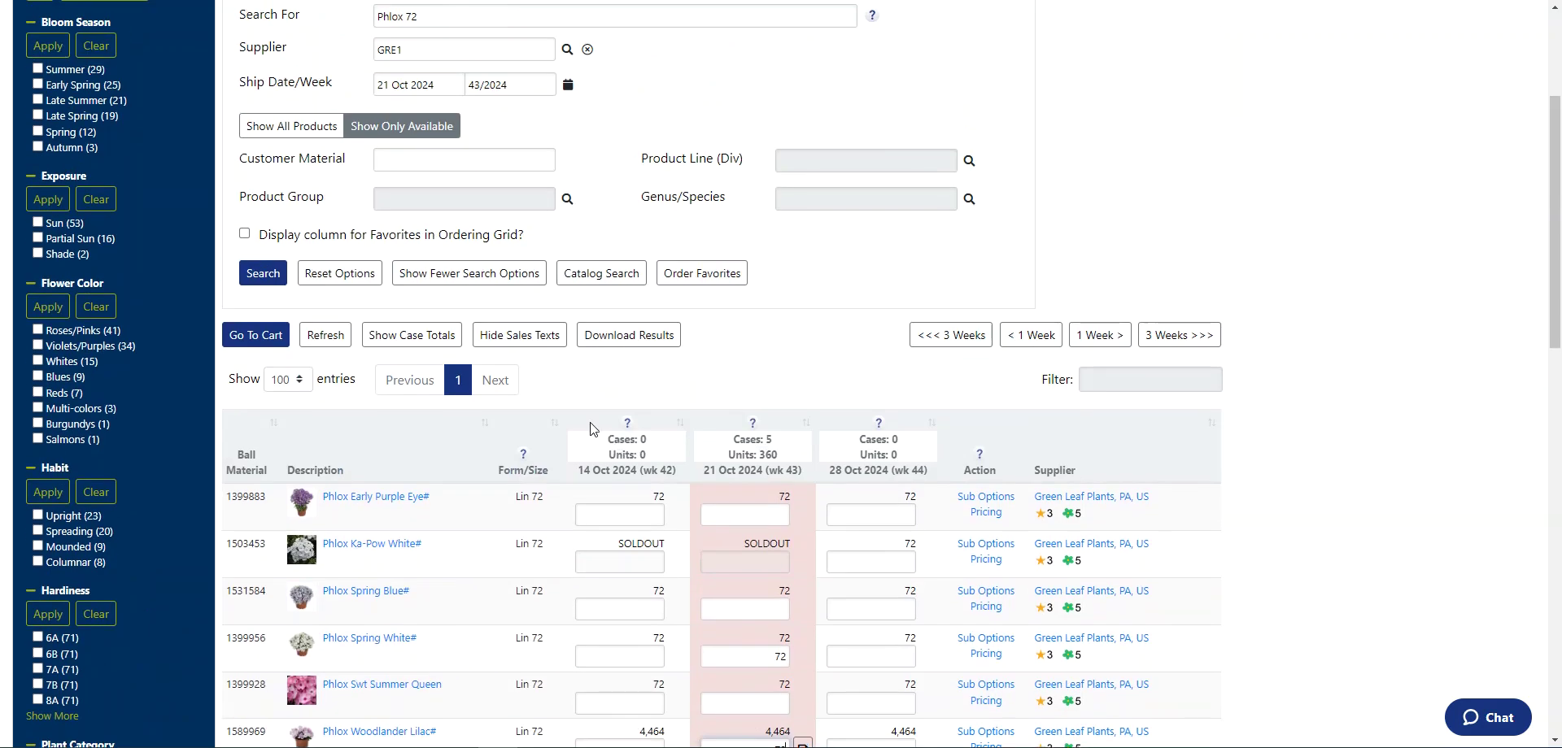
scroll(438, 242, up, 2)
click(444, 263)
drag(439, 263, 363, 265)
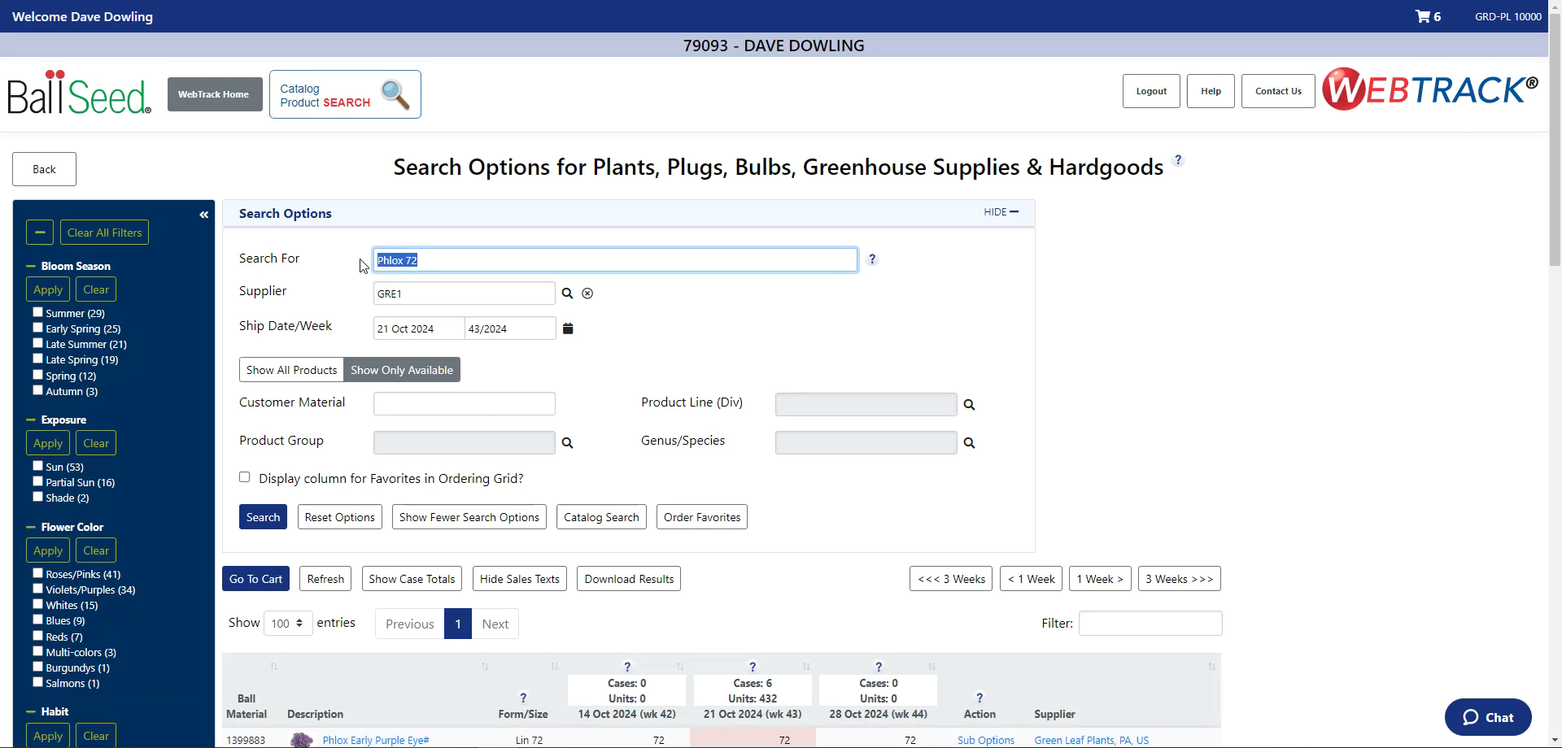
text(Gre)
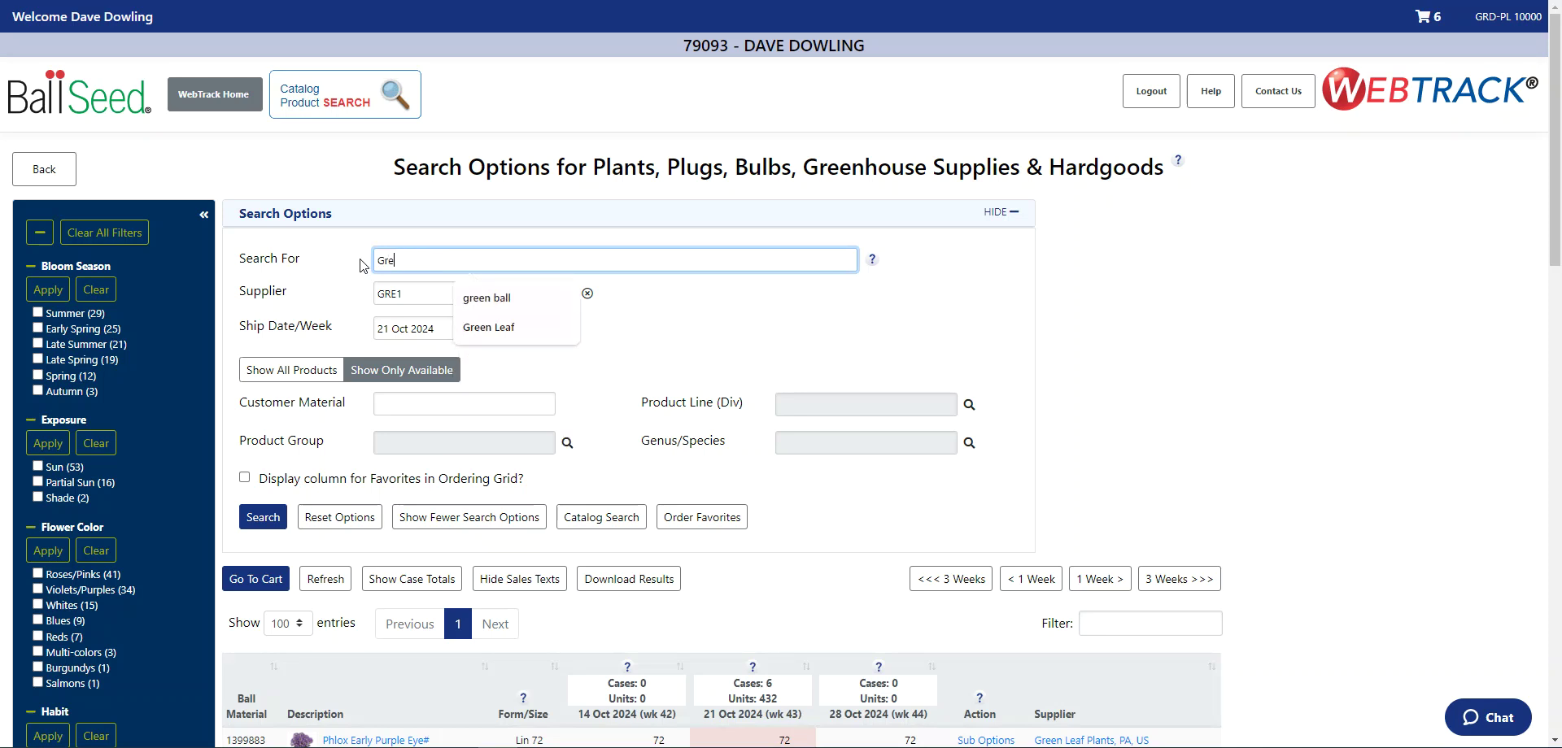
text(en Leaf  72)
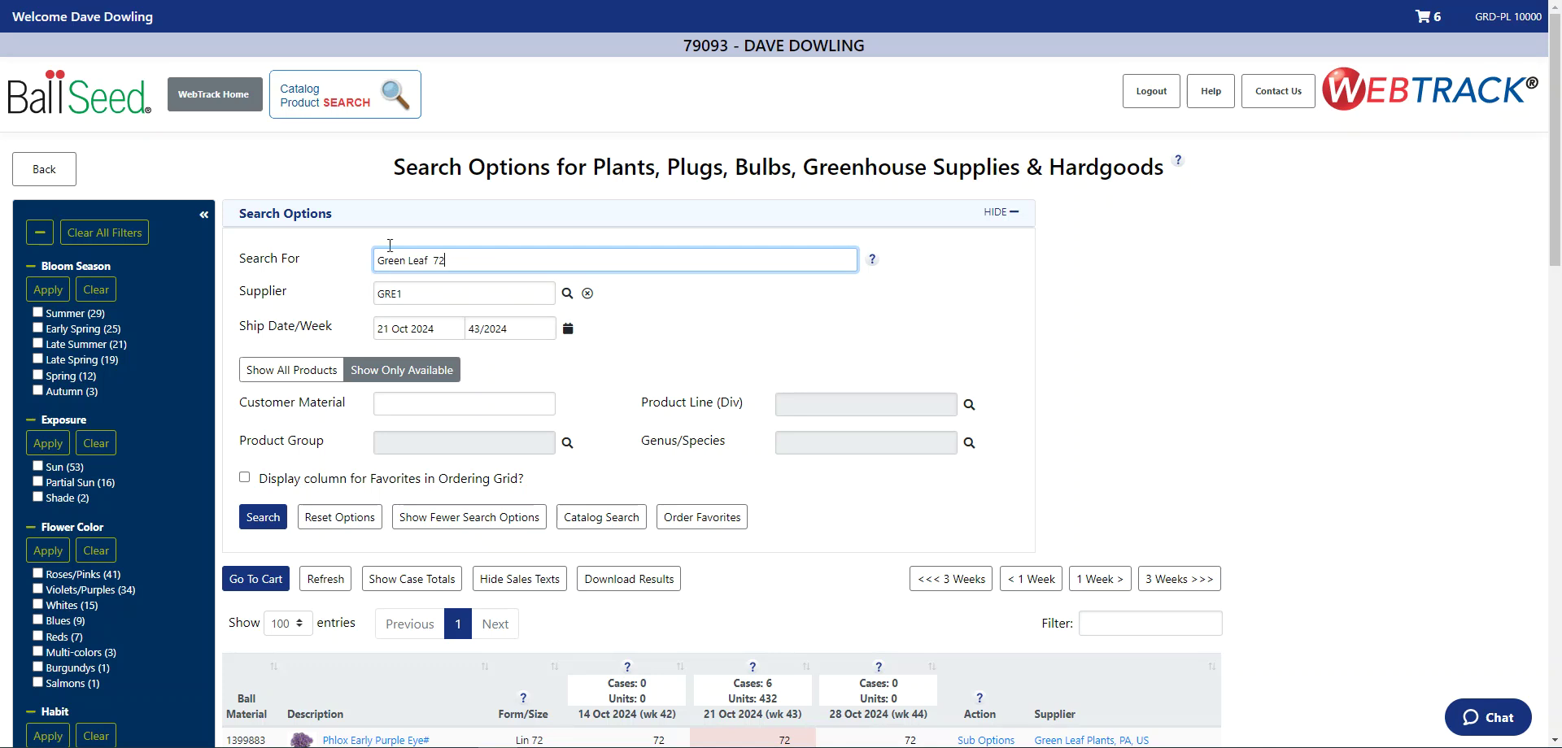
click(273, 524)
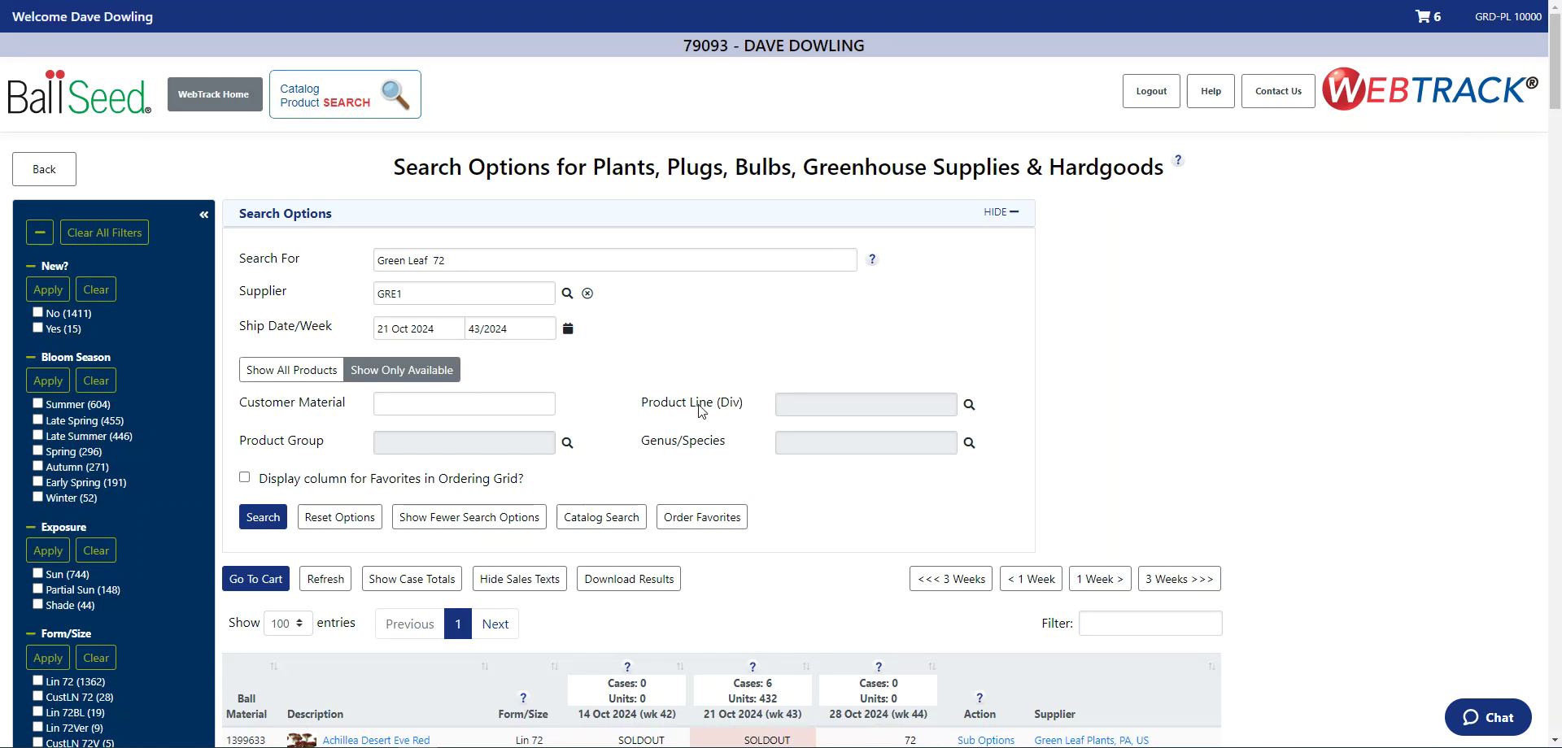
Step: Enter an order quantity of 72 for Coreopsis Solanna Gldn Sphere# in the 21 Oct 2024 week
scroll(698, 409, down, 3)
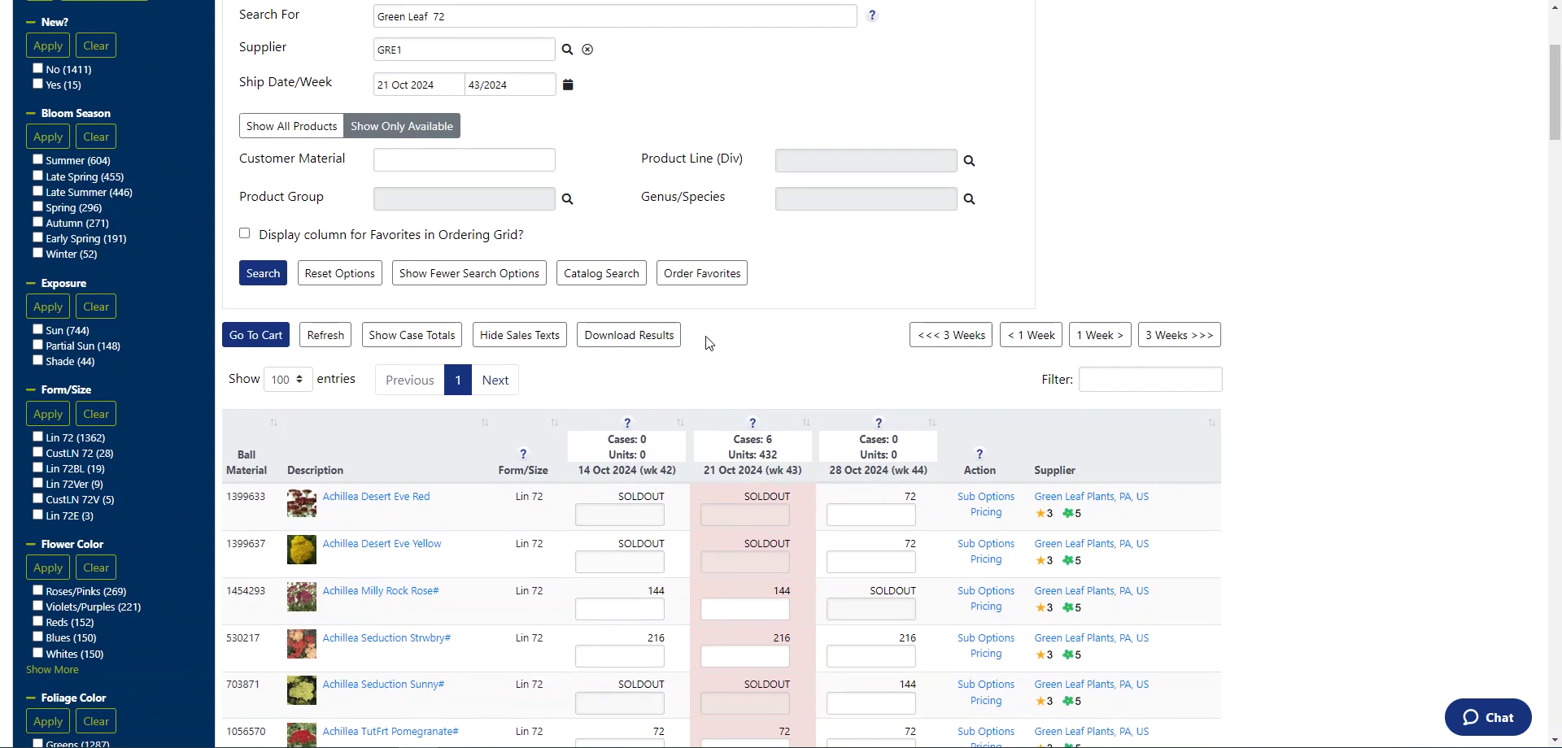
scroll(705, 338, down, 2)
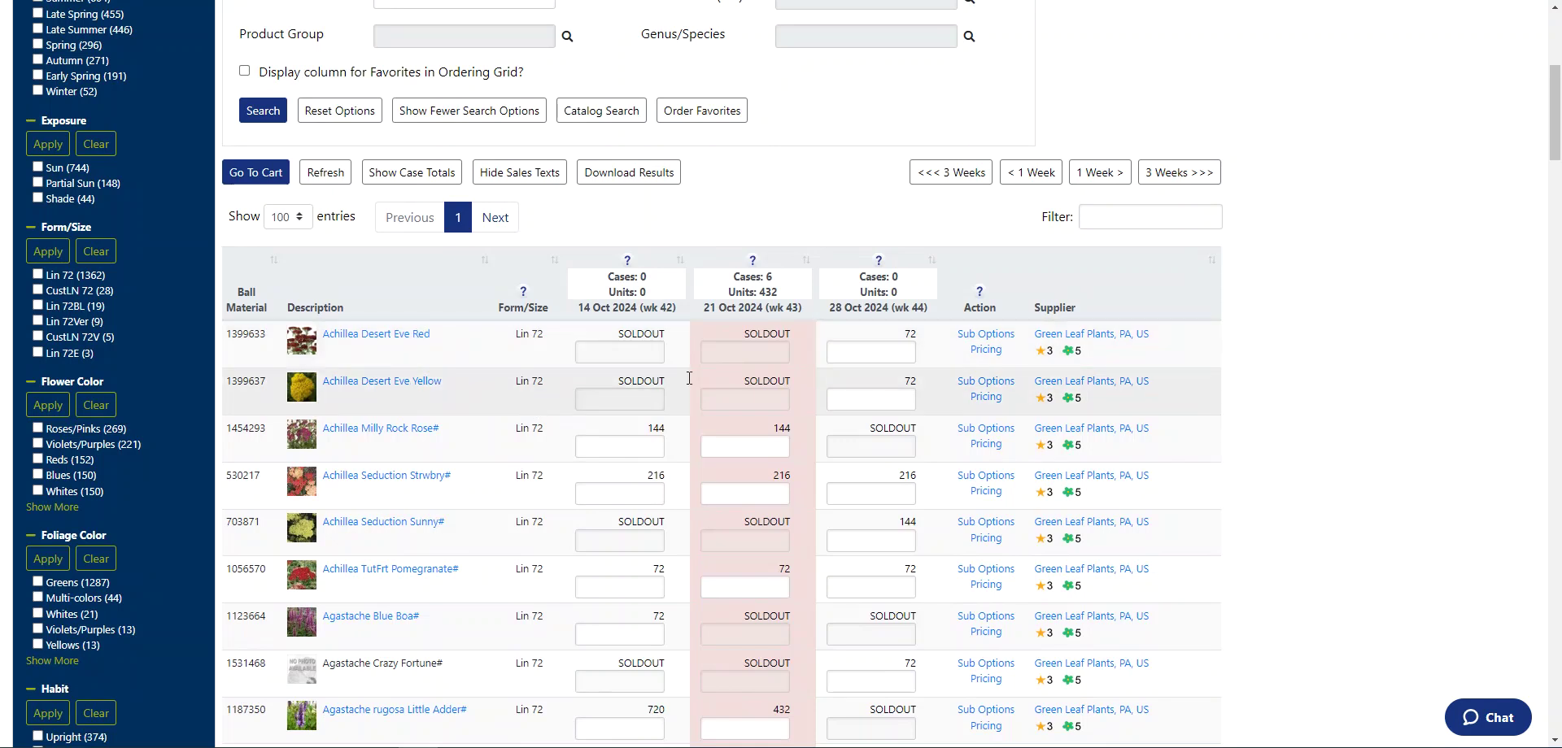
scroll(751, 349, down, 1)
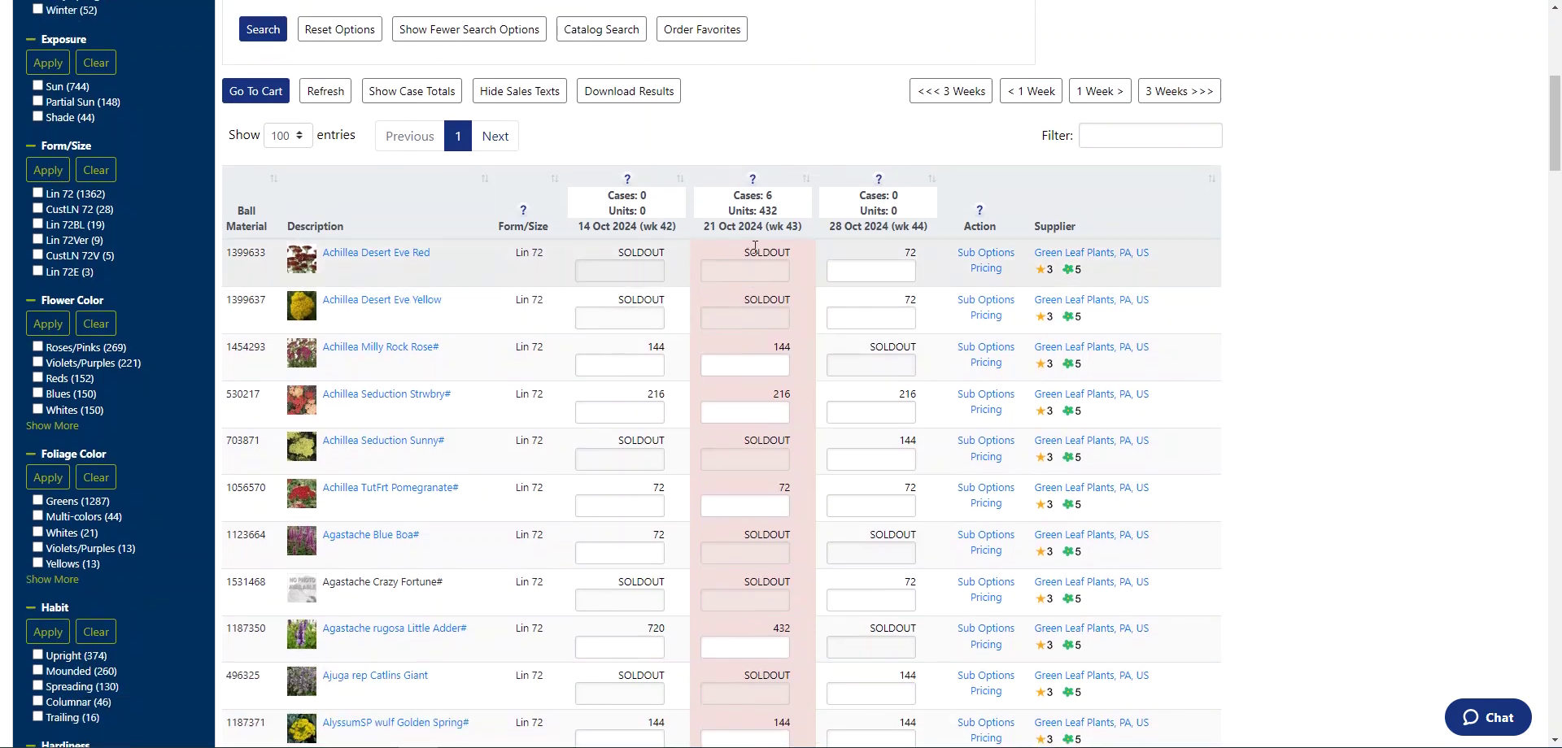
scroll(744, 258, down, 7)
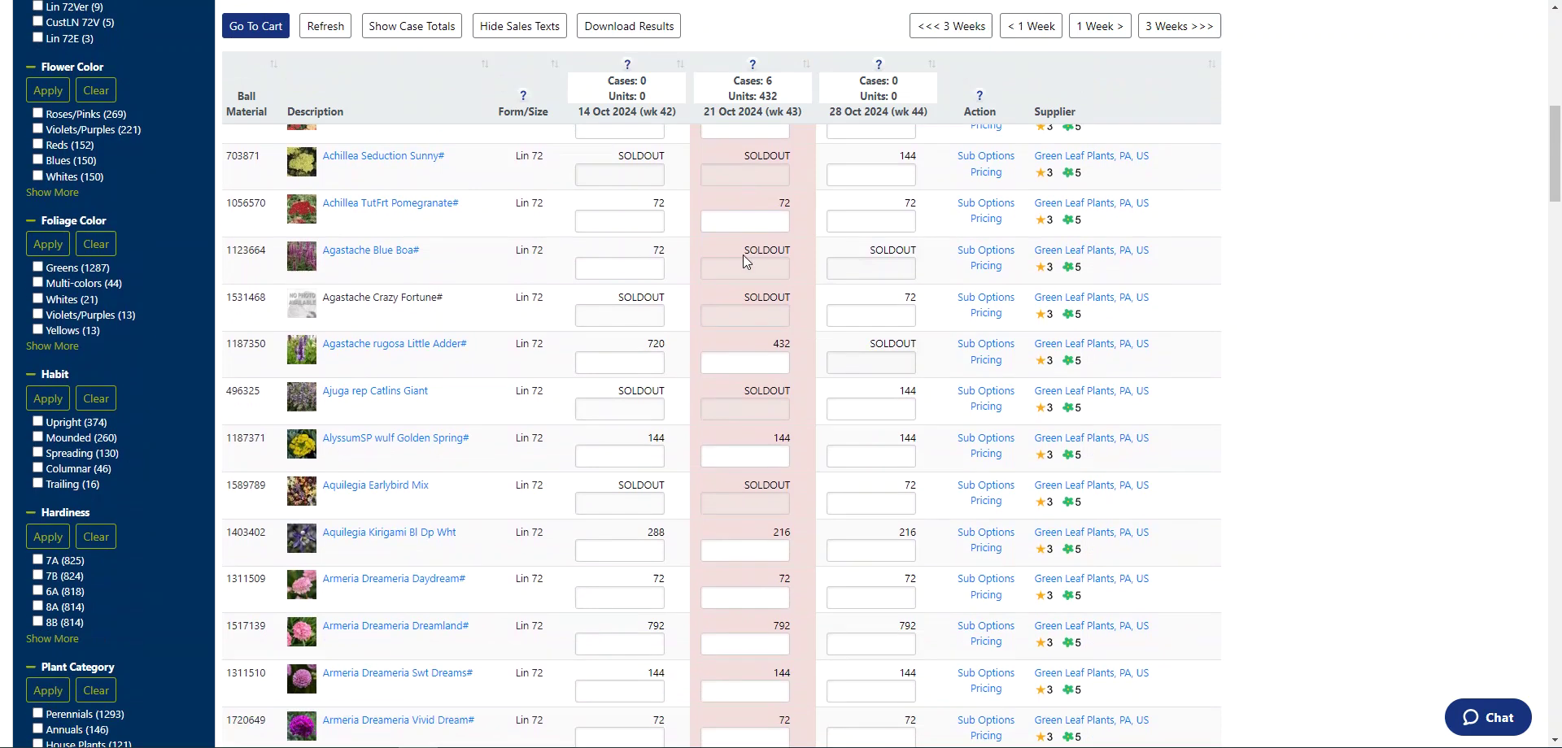
scroll(743, 261, down, 6)
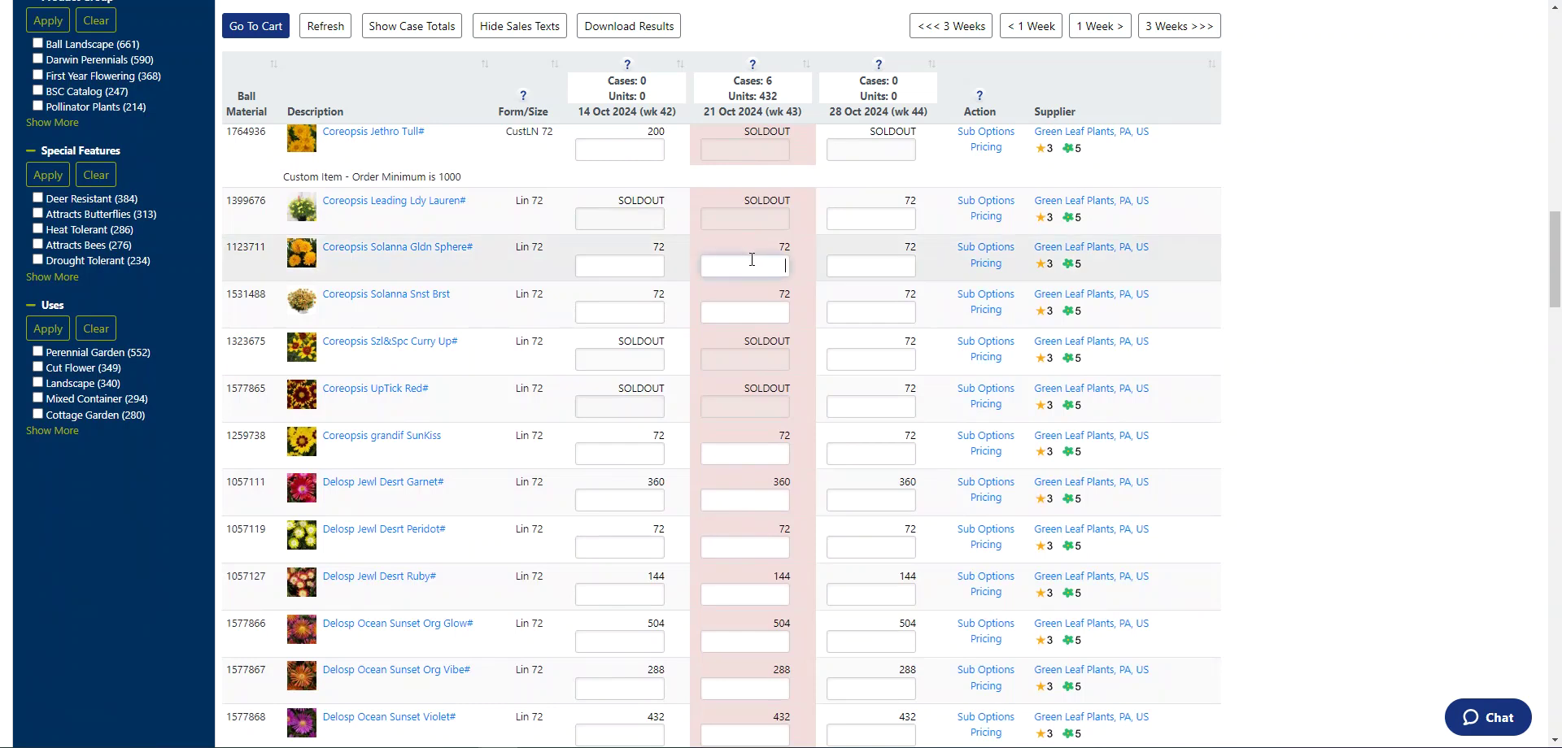
Step: Go to the end of the results, keep 100 entries per page, and load the next page
scroll(752, 259, down, 7)
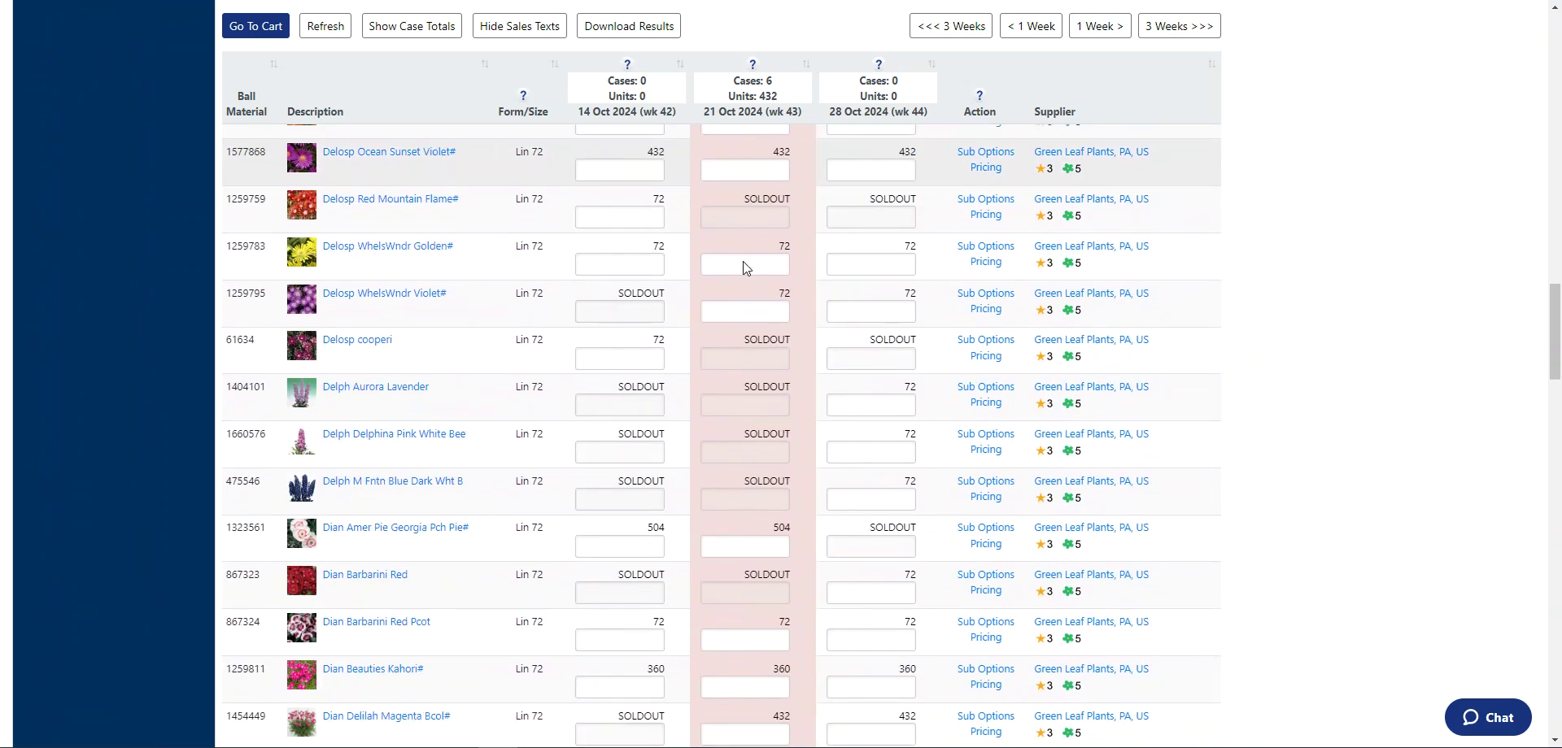
scroll(743, 261, down, 3)
drag(1555, 347, 1556, 661)
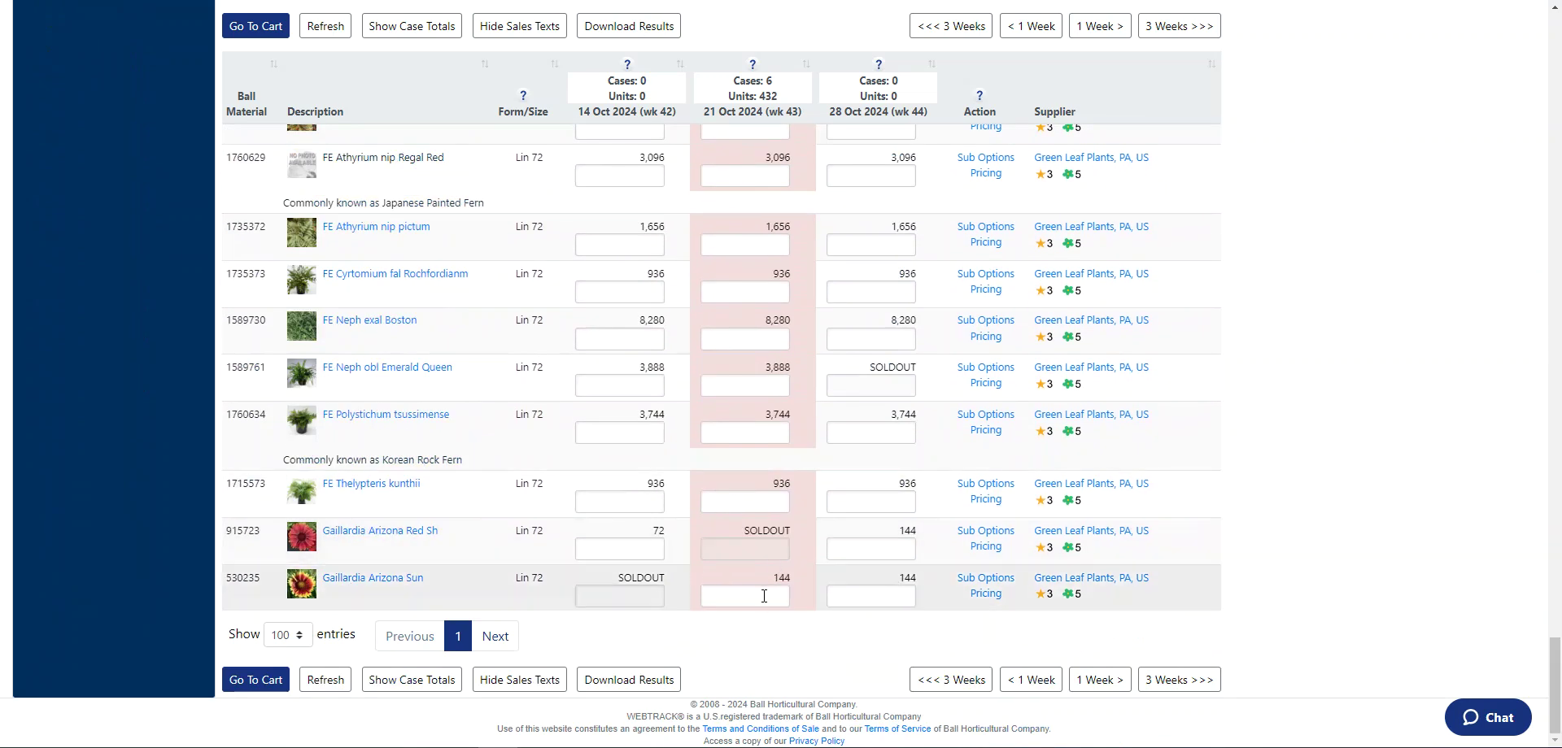
click(299, 640)
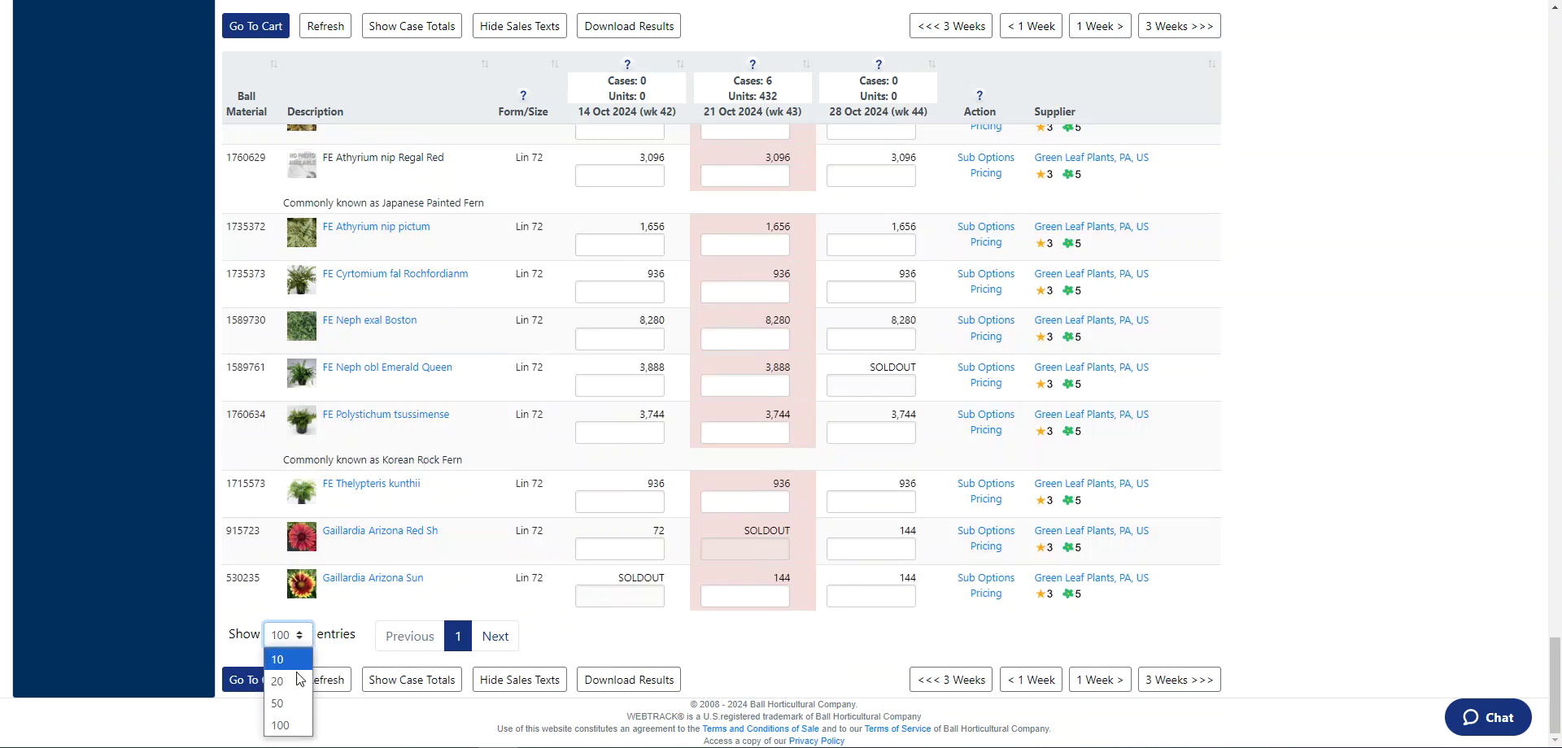
click(301, 724)
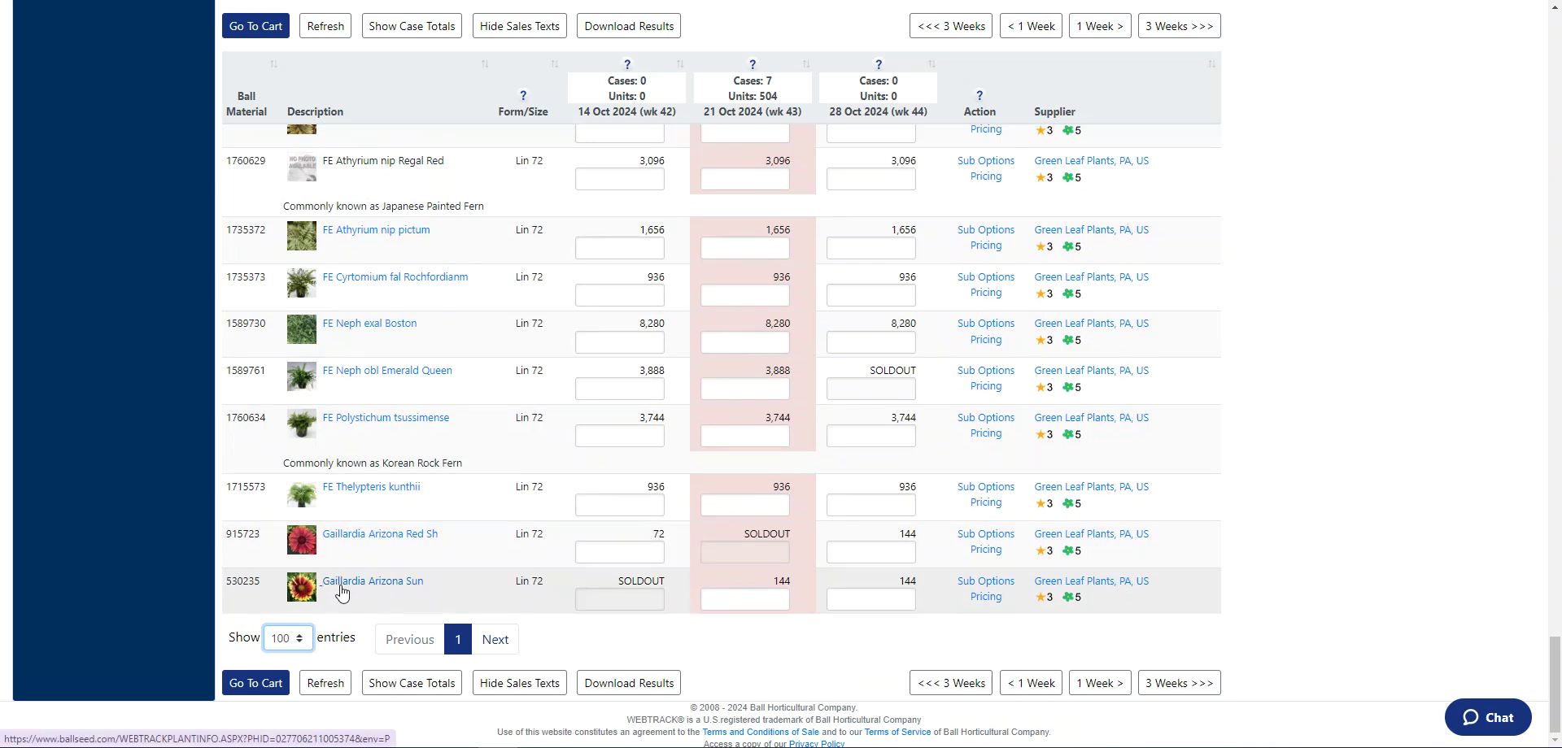
click(496, 644)
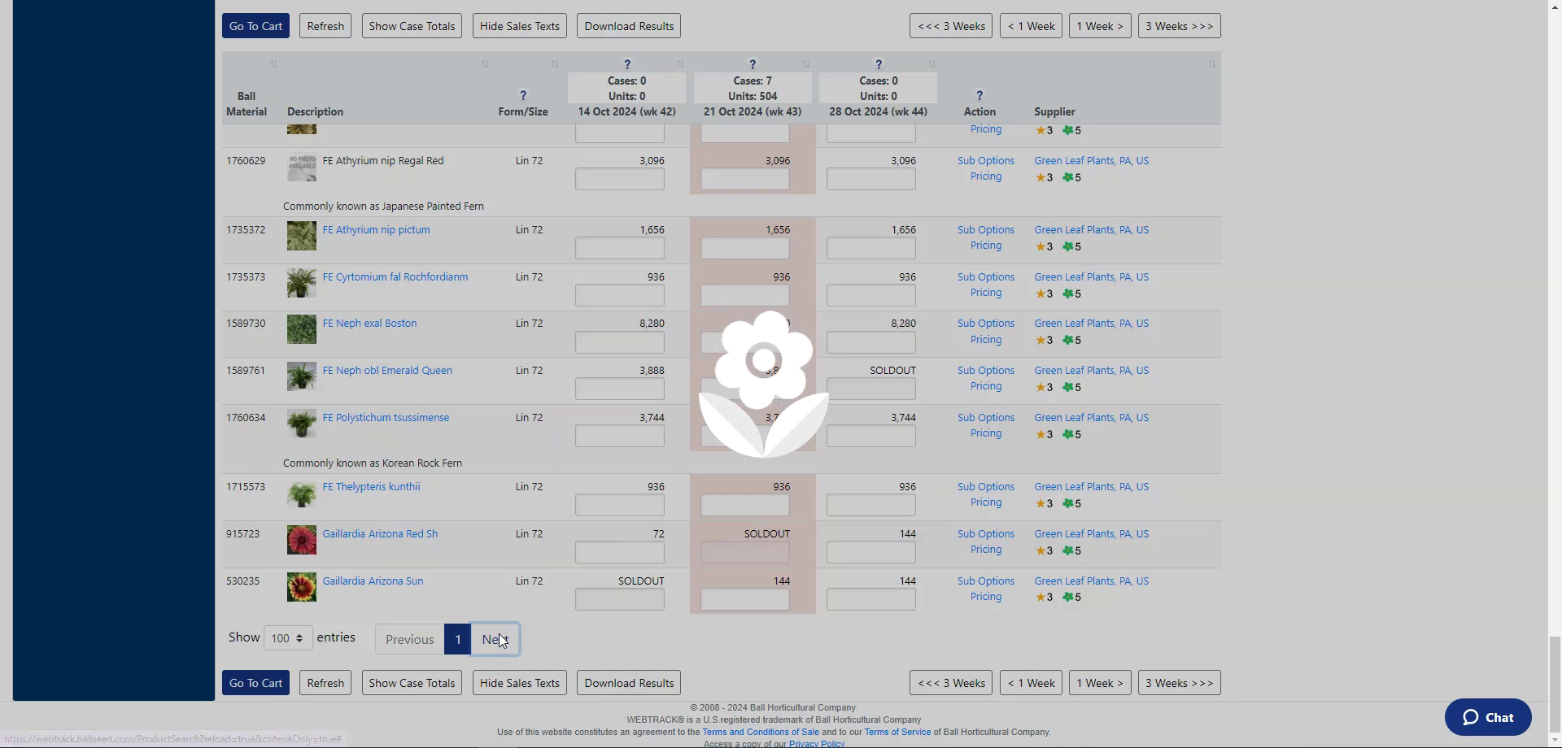
Step: Order 72 Scabiosa Flutter Blue Deep# for the 21 Oct 2024 week and save the quantity
scroll(525, 506, up, 7)
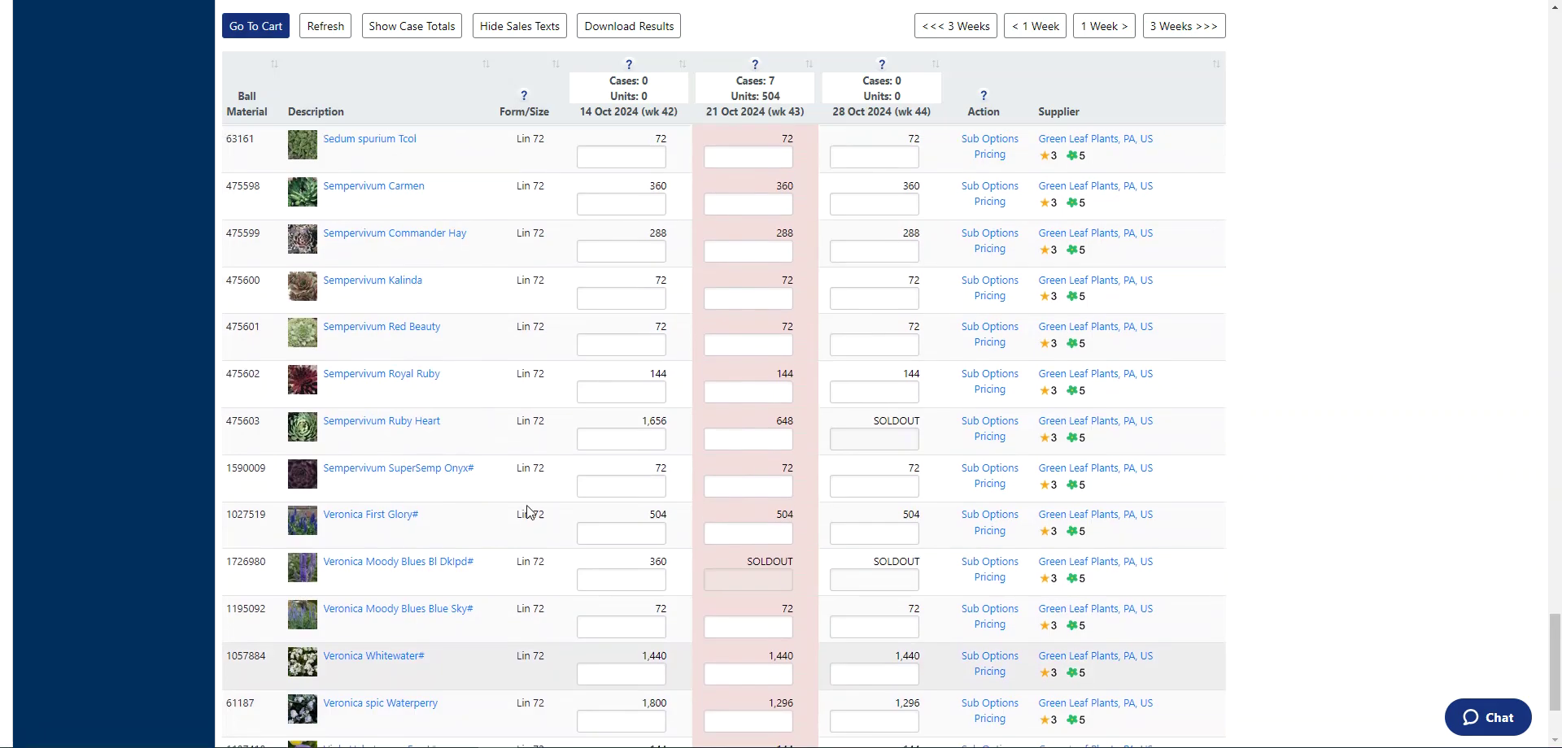
scroll(526, 506, up, 2)
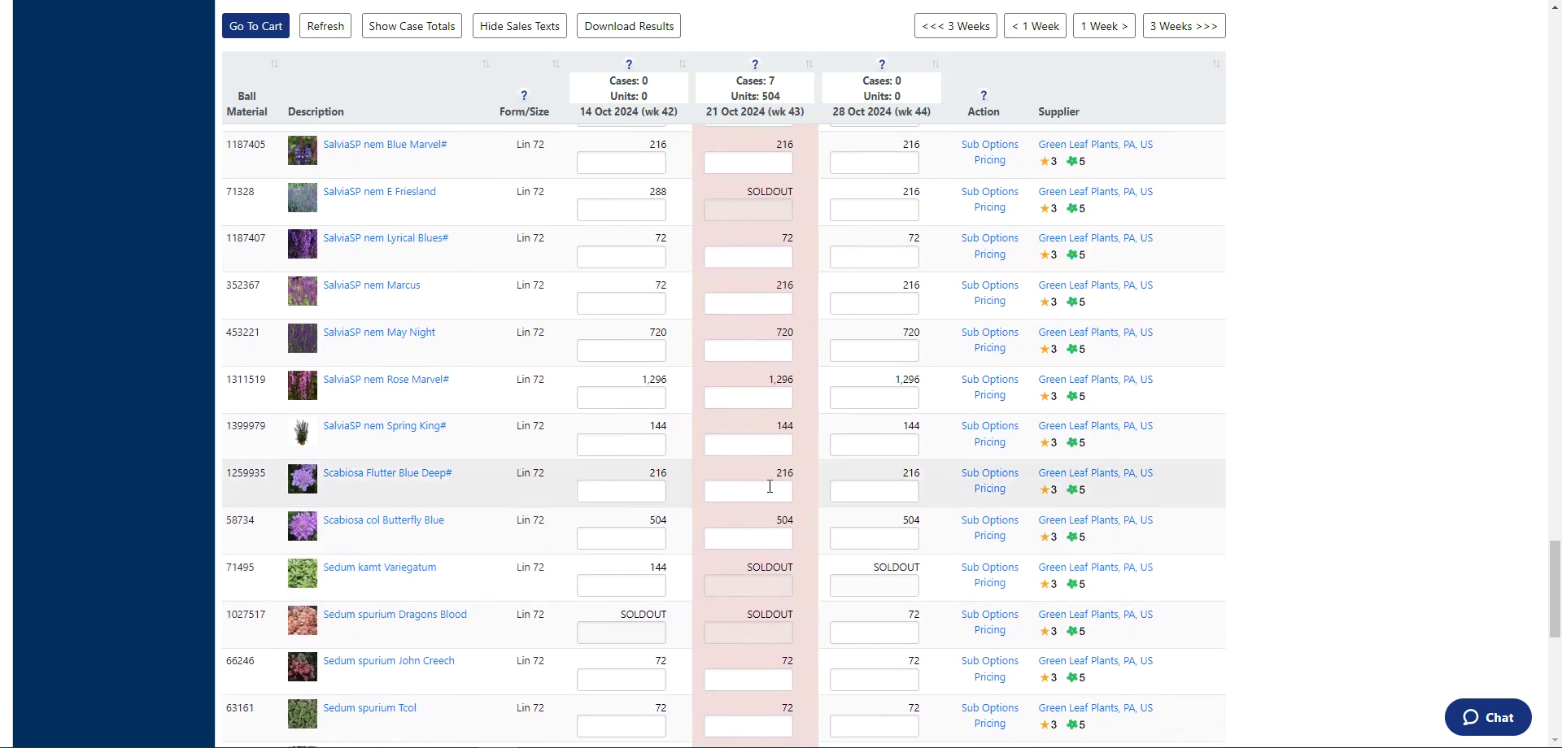
text(72)
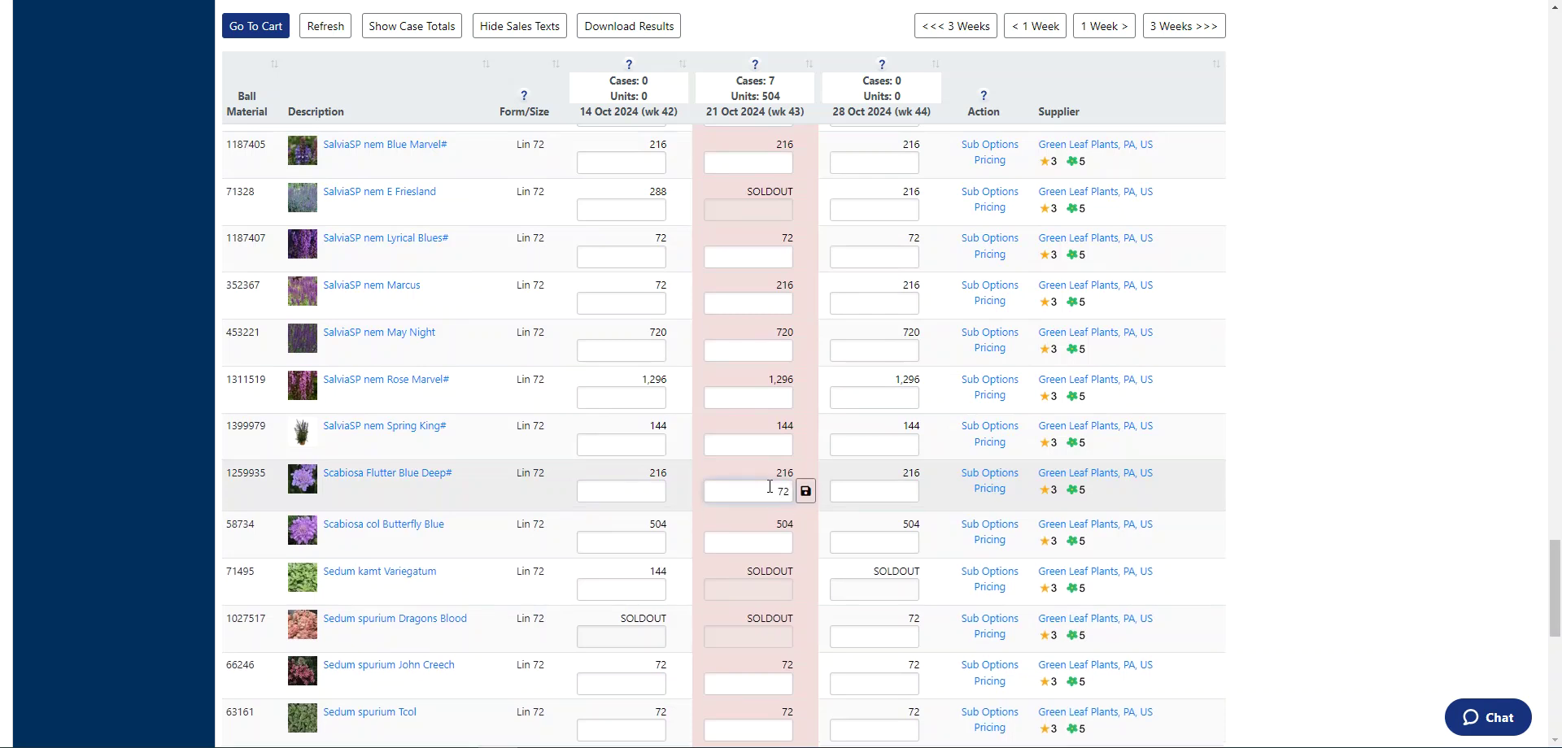
click(805, 490)
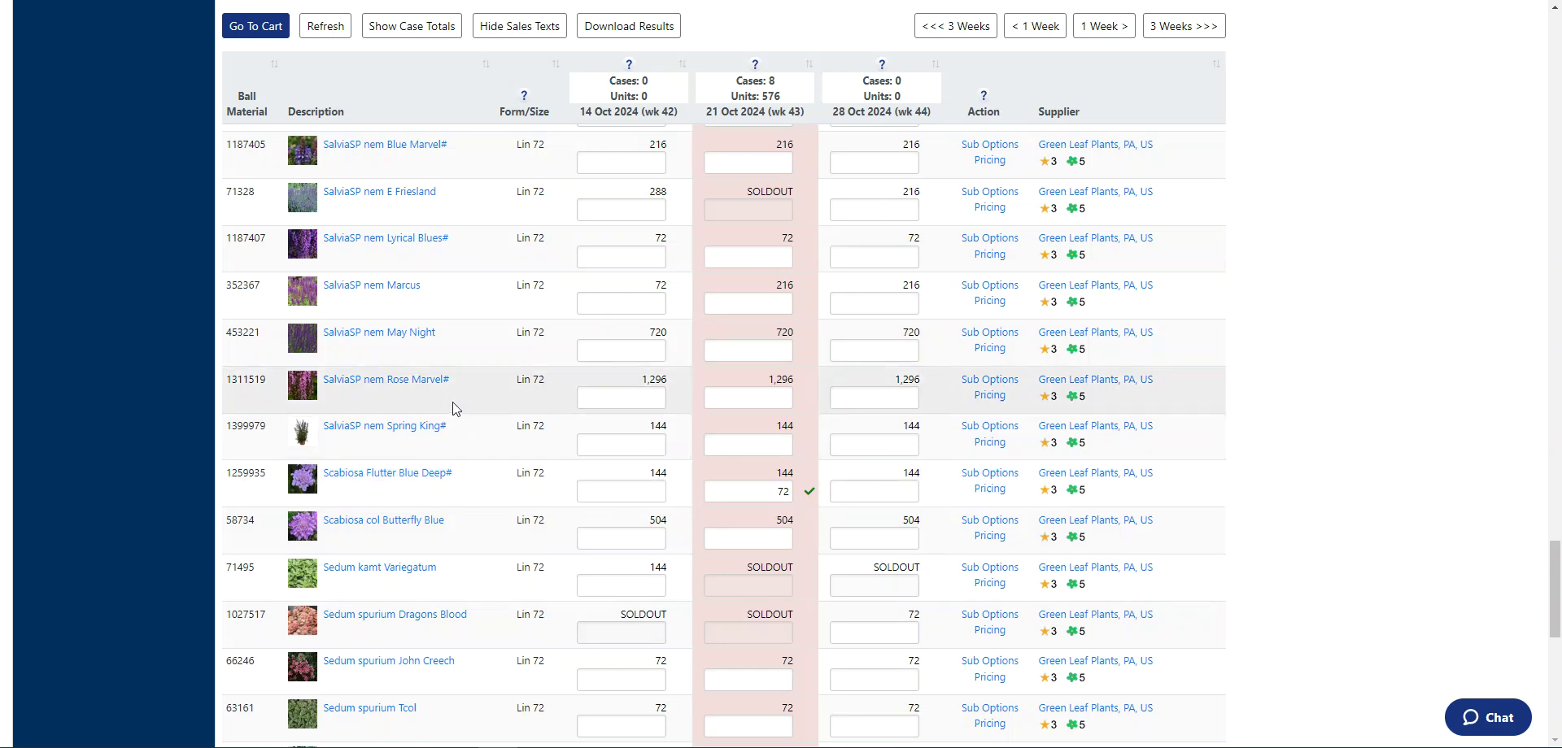
Step: Open the cart and show the pricing for its items
scroll(442, 379, up, 15)
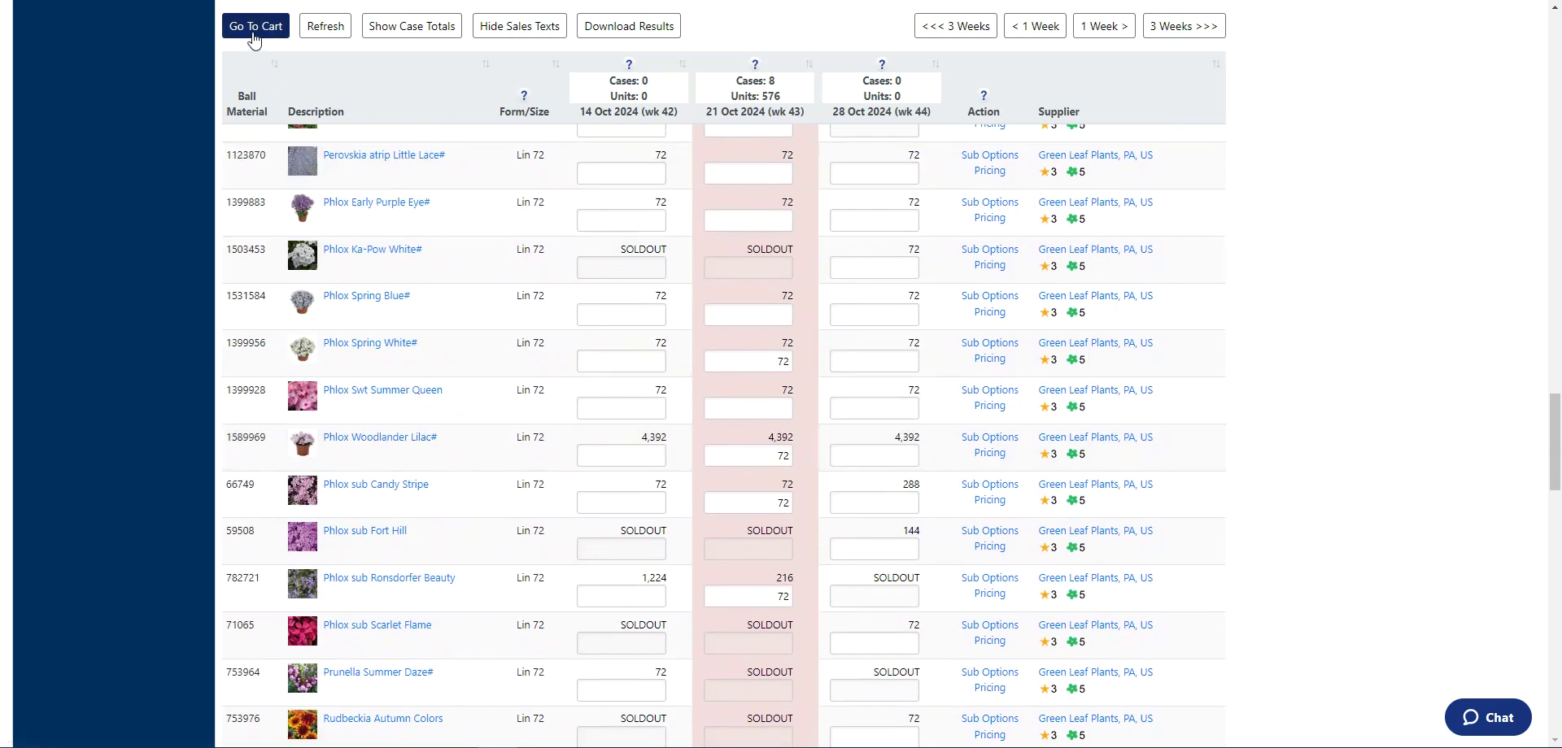
drag(1555, 425, 1555, 680)
click(225, 688)
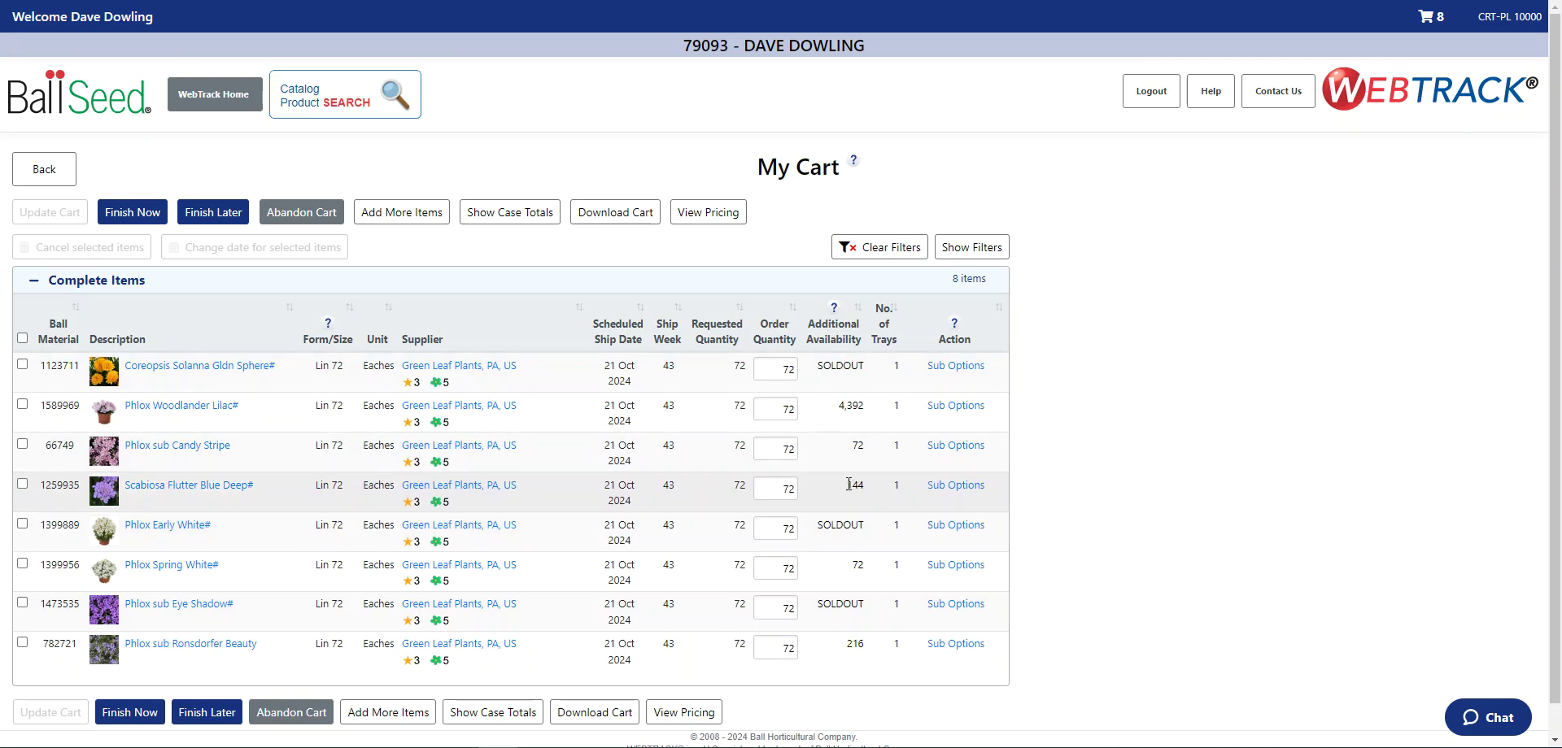
click(781, 486)
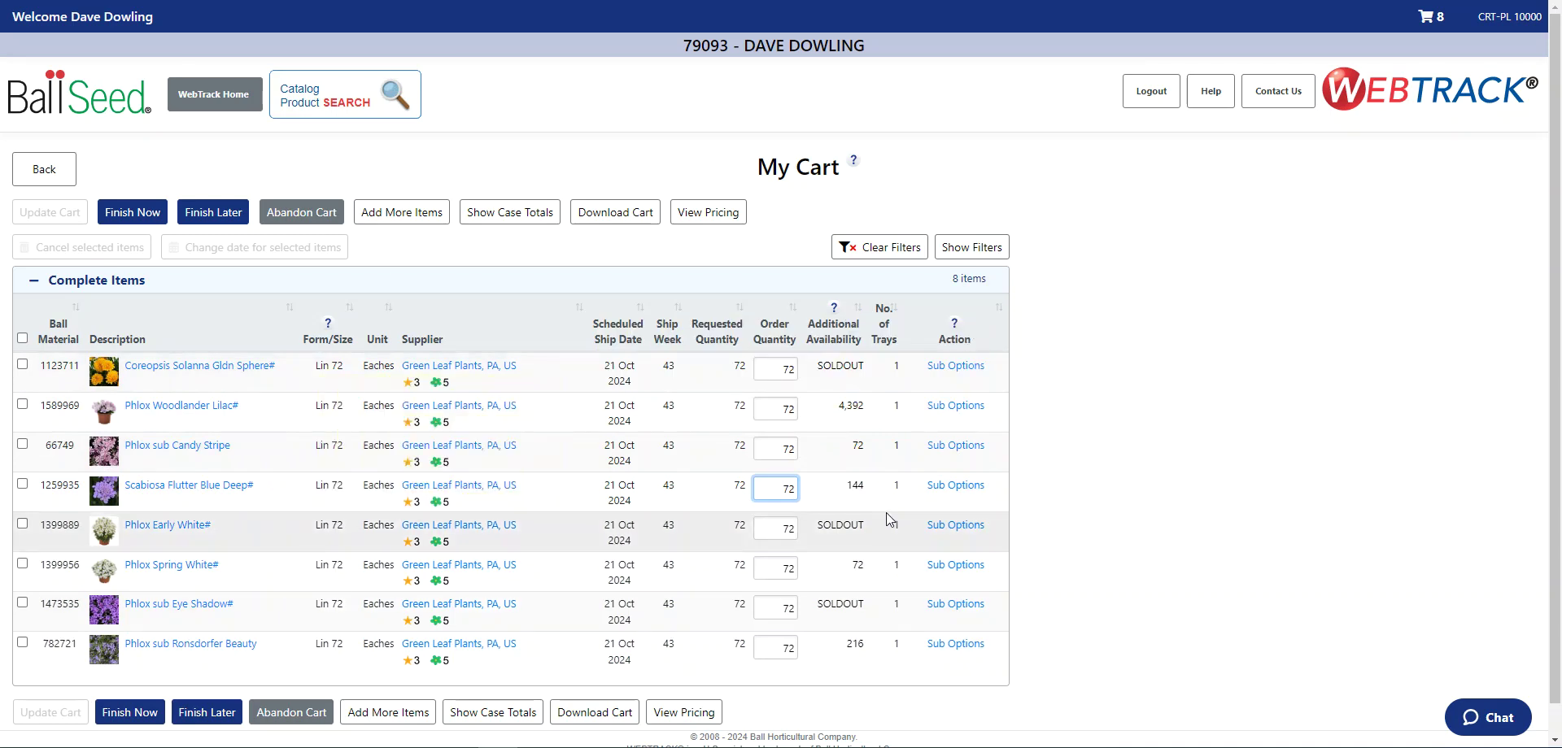
click(695, 715)
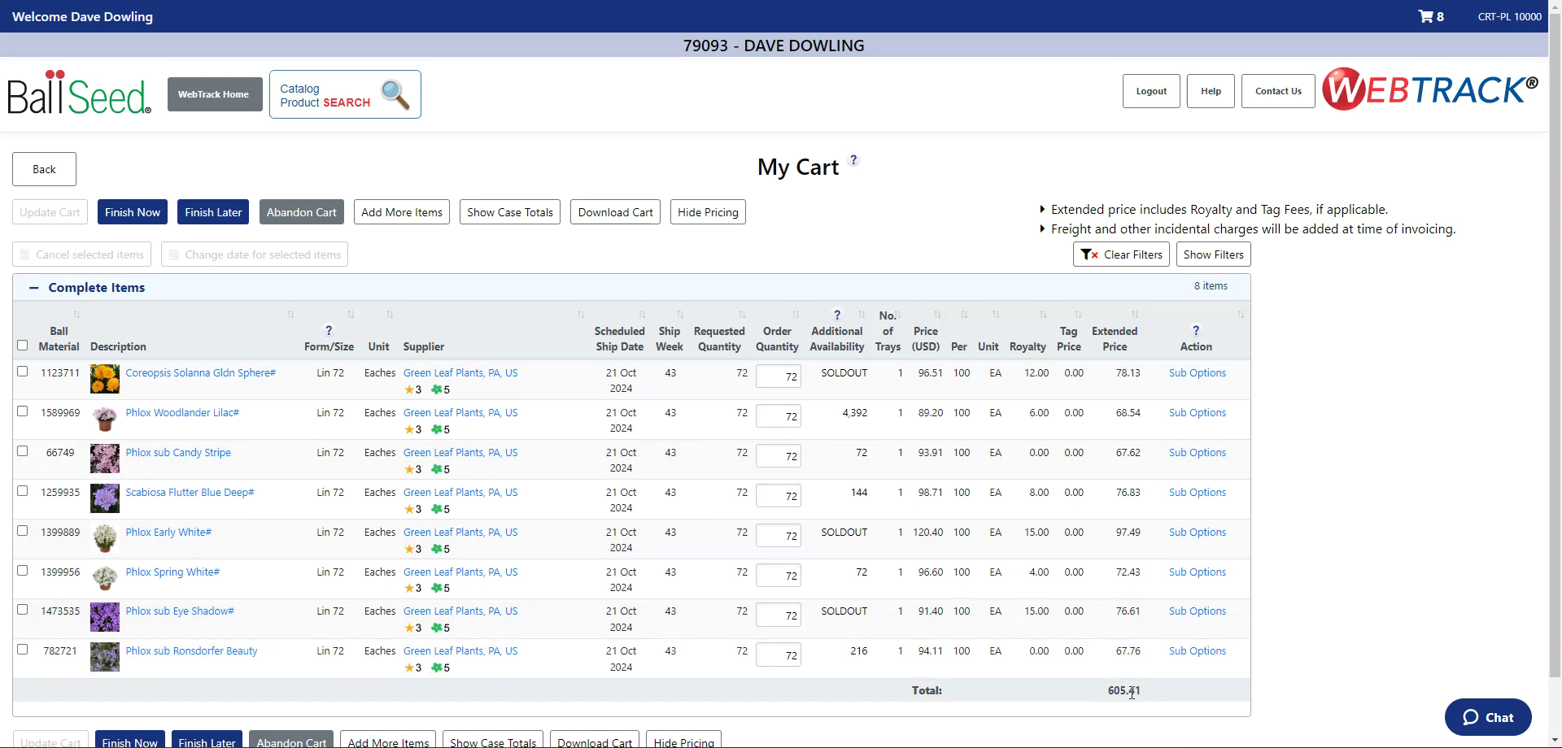
scroll(943, 520, down, 1)
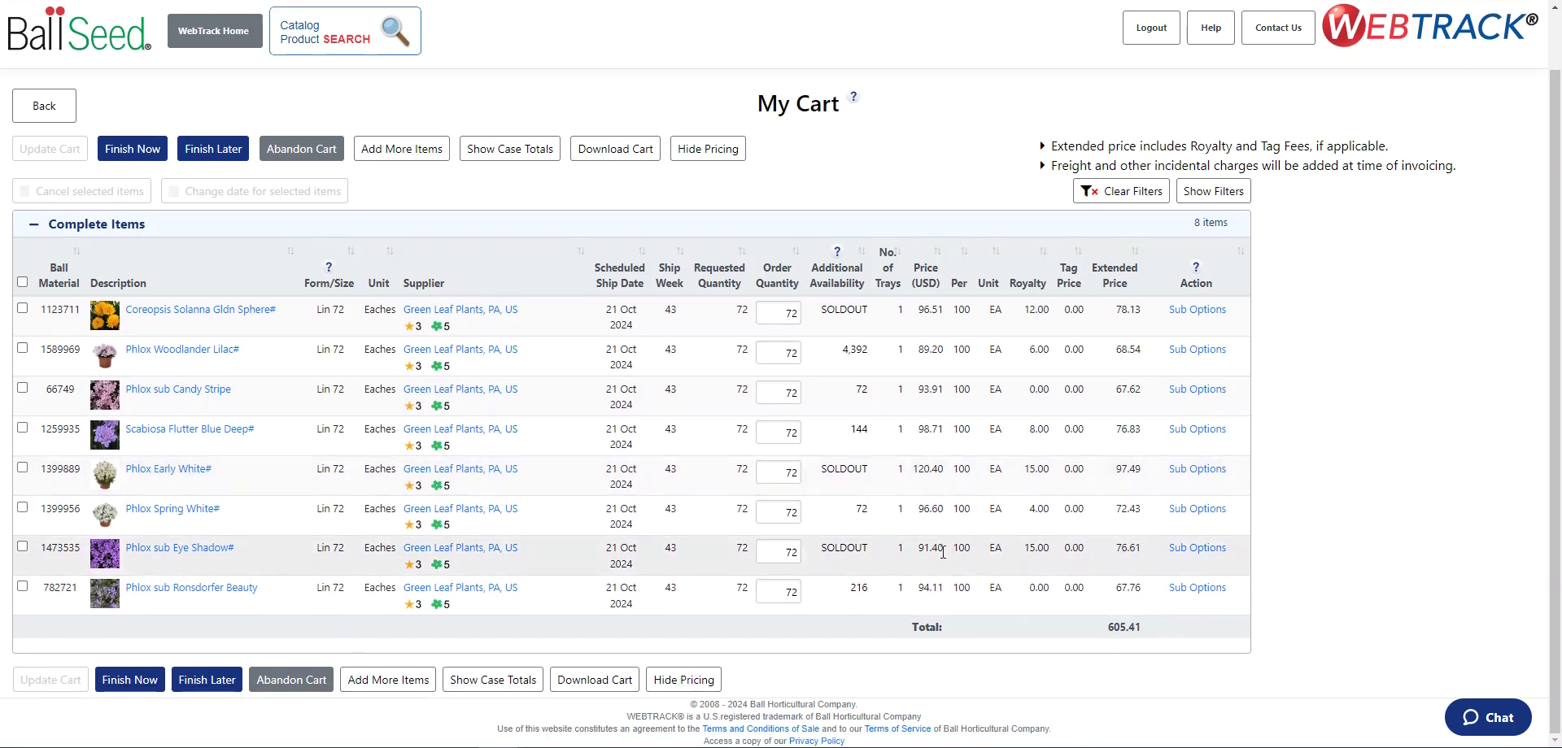
Step: Proceed to finish the order now, try the 1:0 Vendor Std Tag code, and return it to 1:1 Vendor Std Tag
click(127, 680)
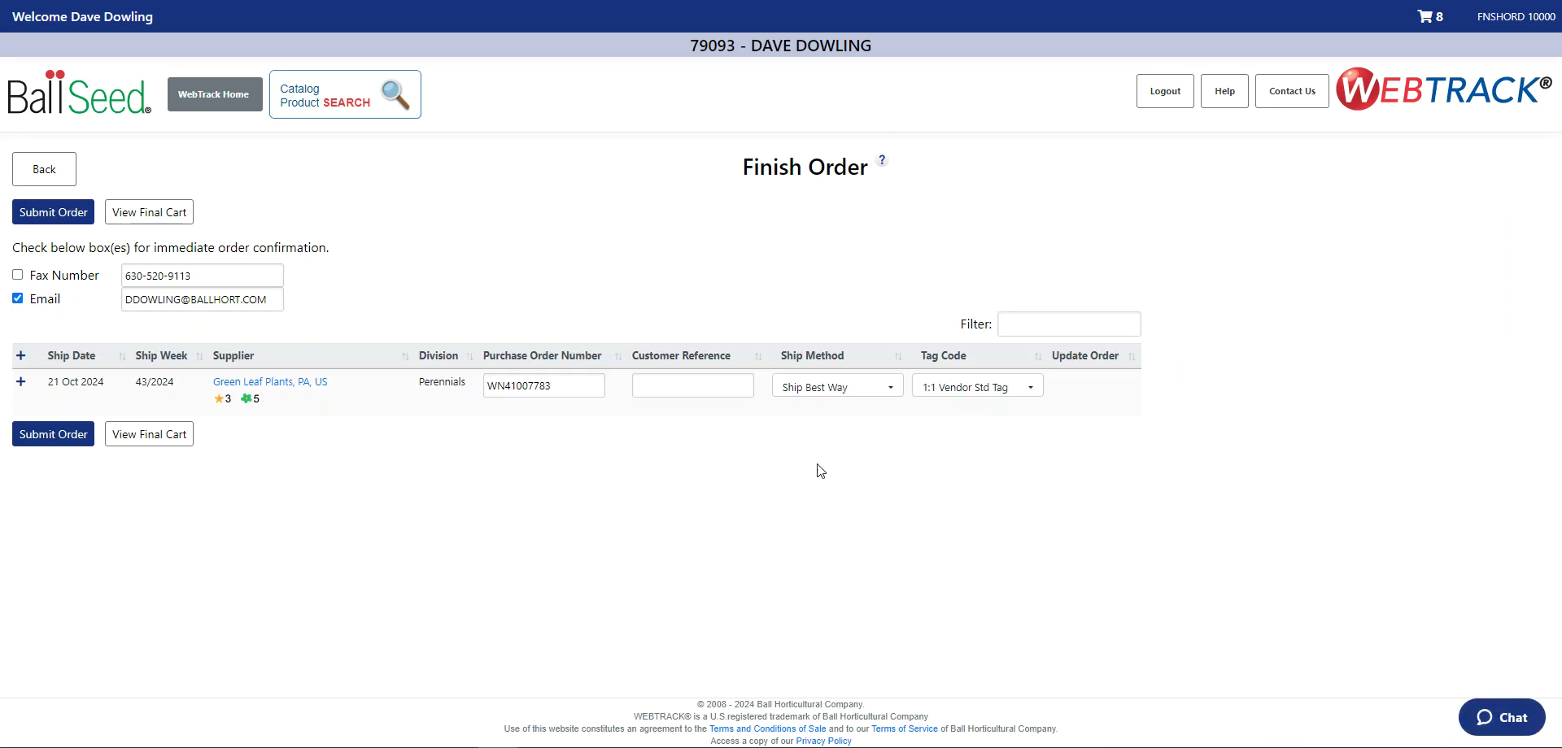
click(960, 394)
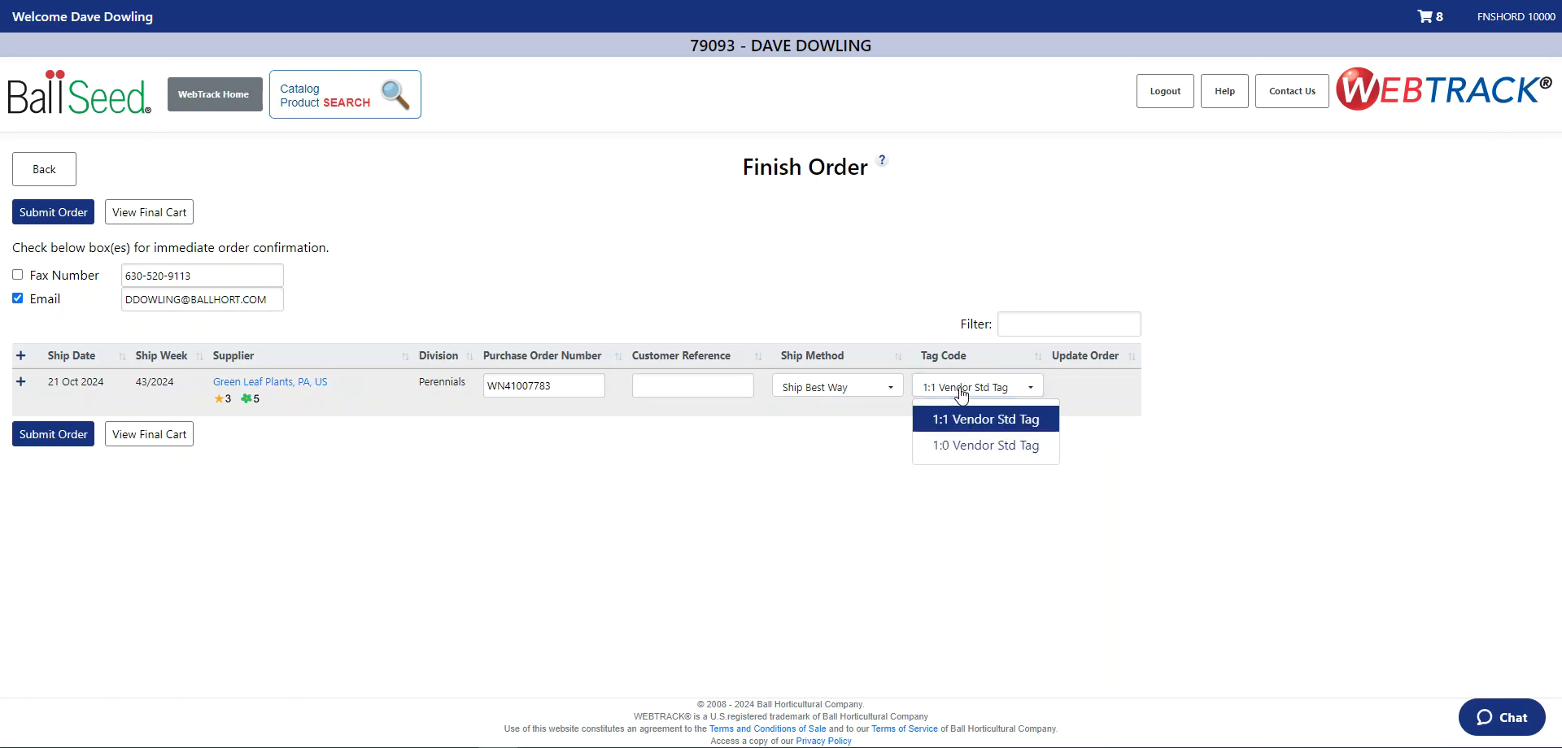
click(970, 447)
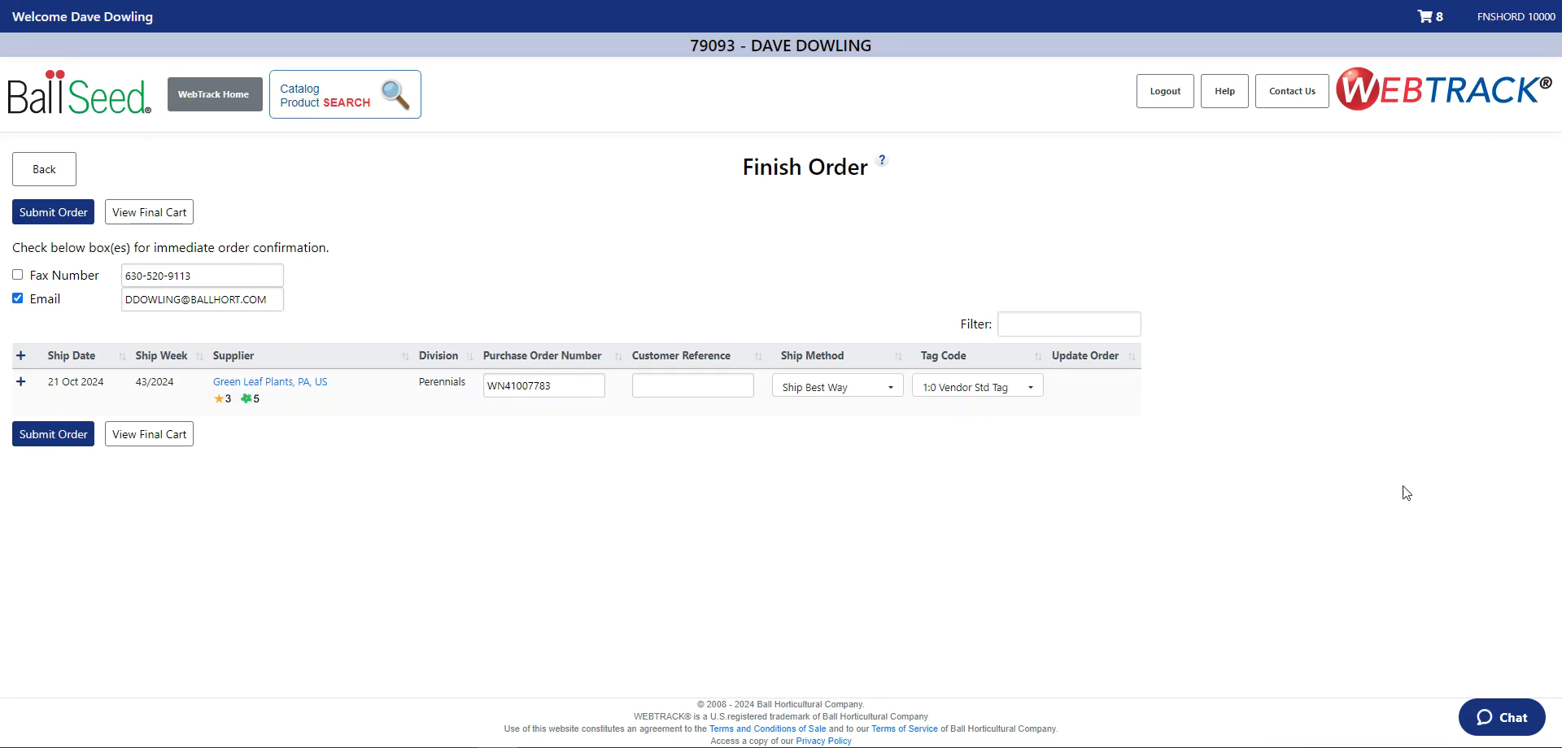
click(1023, 390)
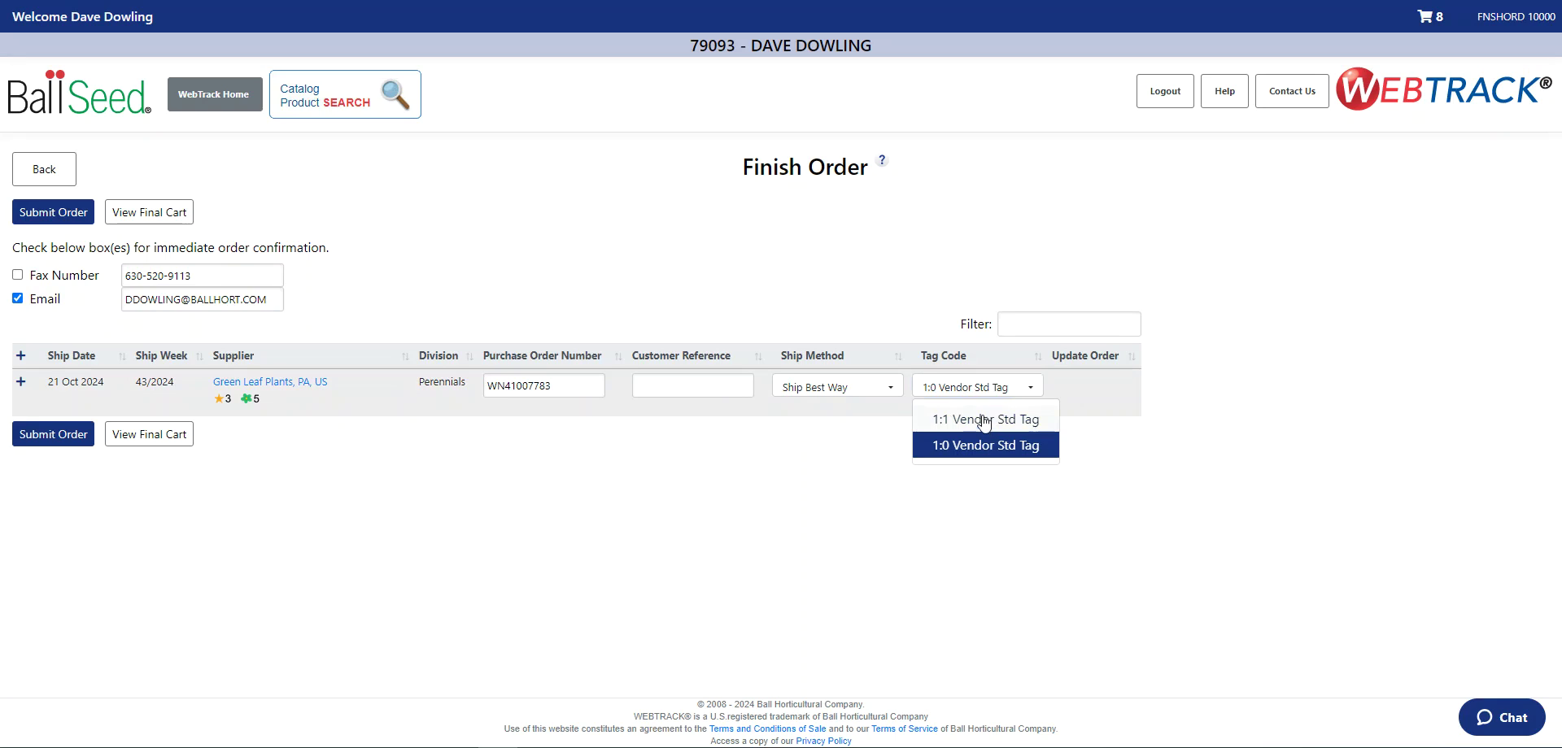
click(999, 419)
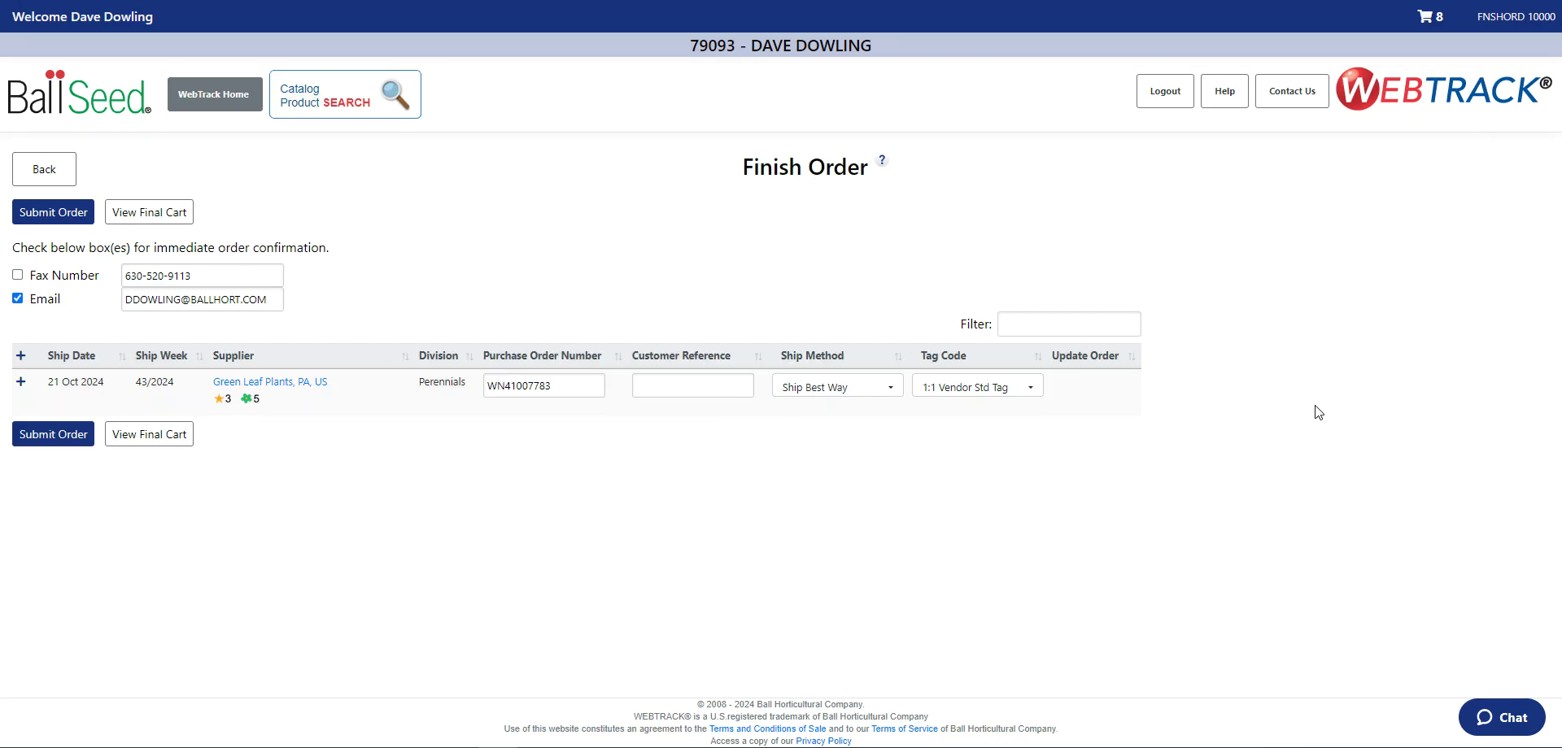
Step: Set the order's ship method to Customer Pick Up and customer reference to Perennials, leaving email confirmation enabled
click(845, 390)
click(838, 478)
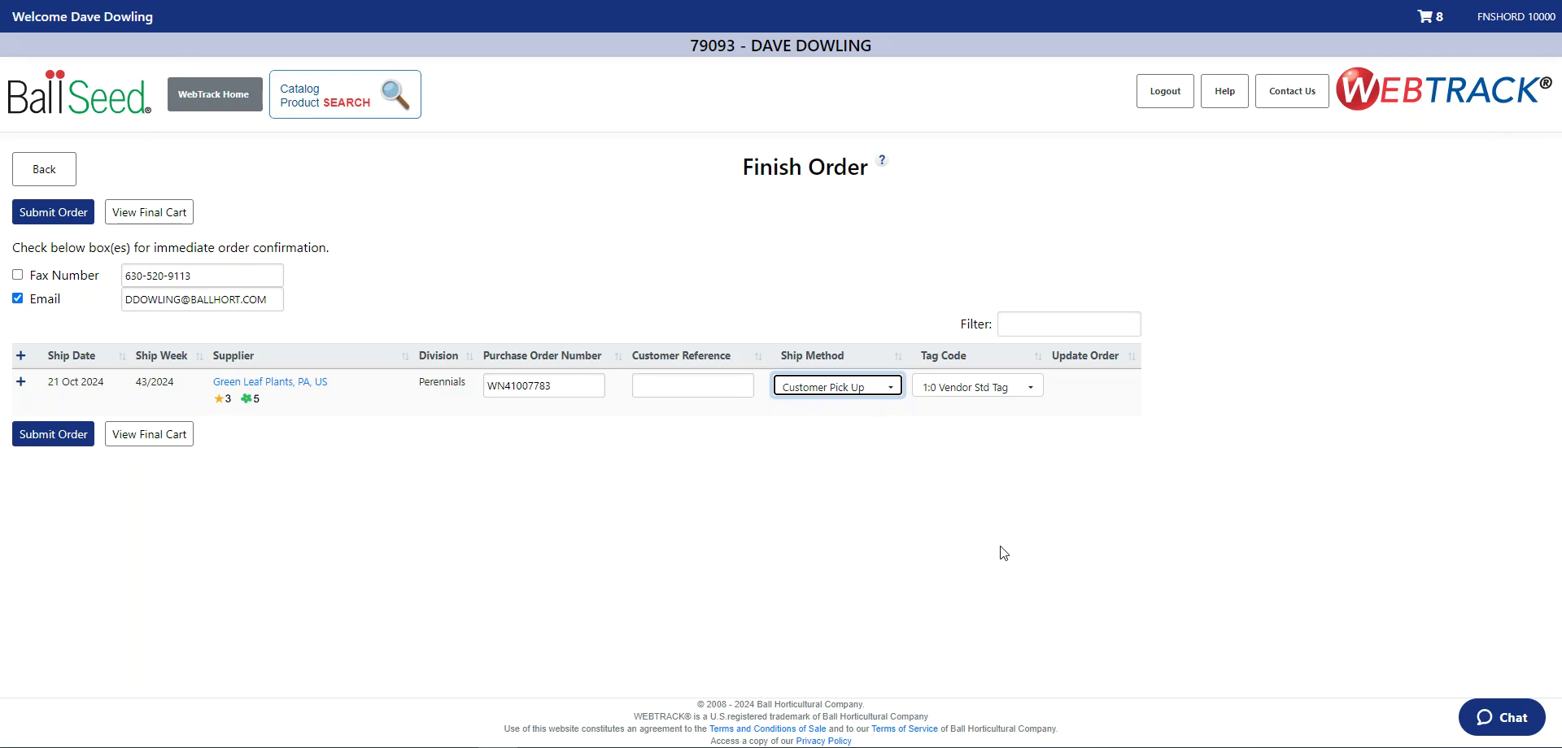
click(684, 387)
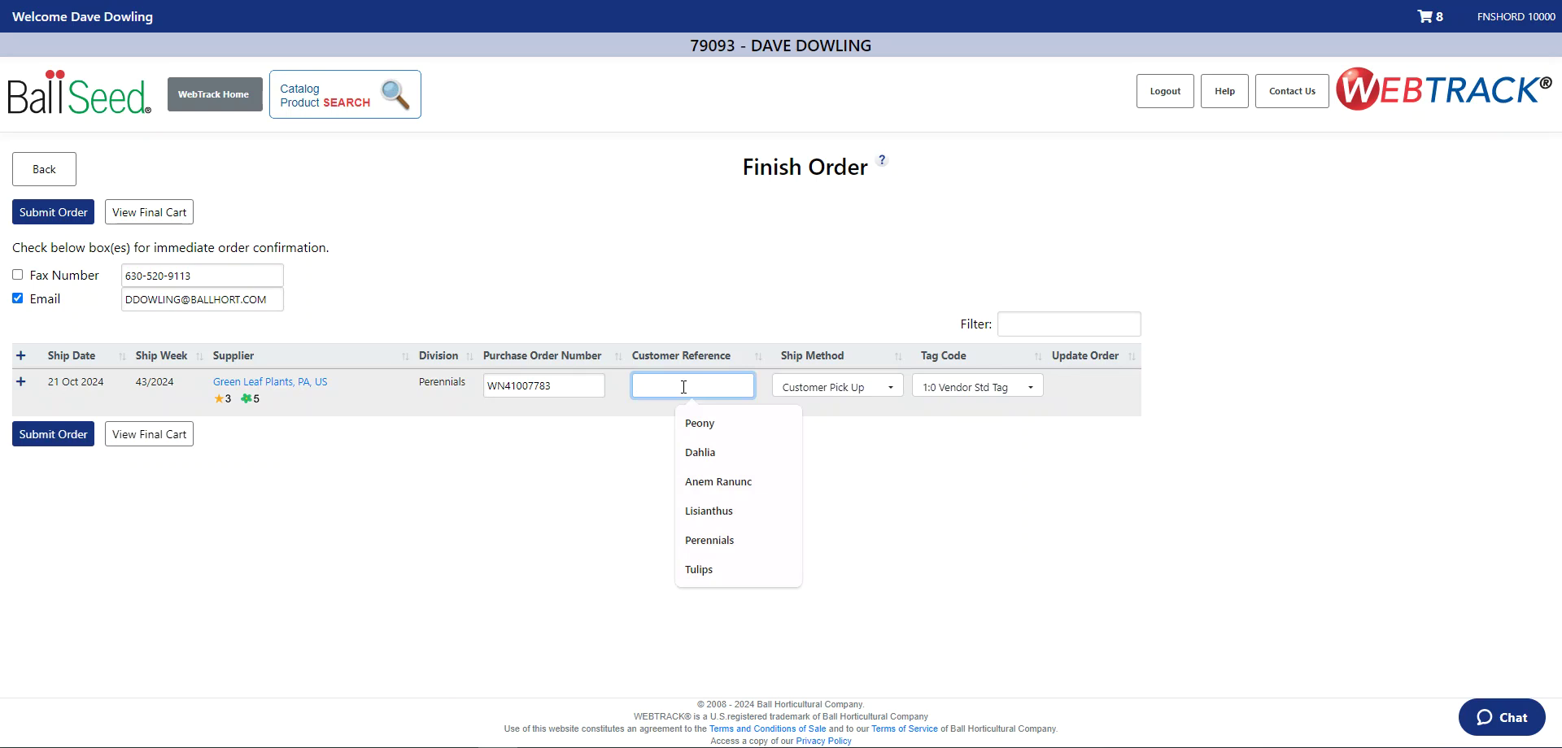
click(781, 541)
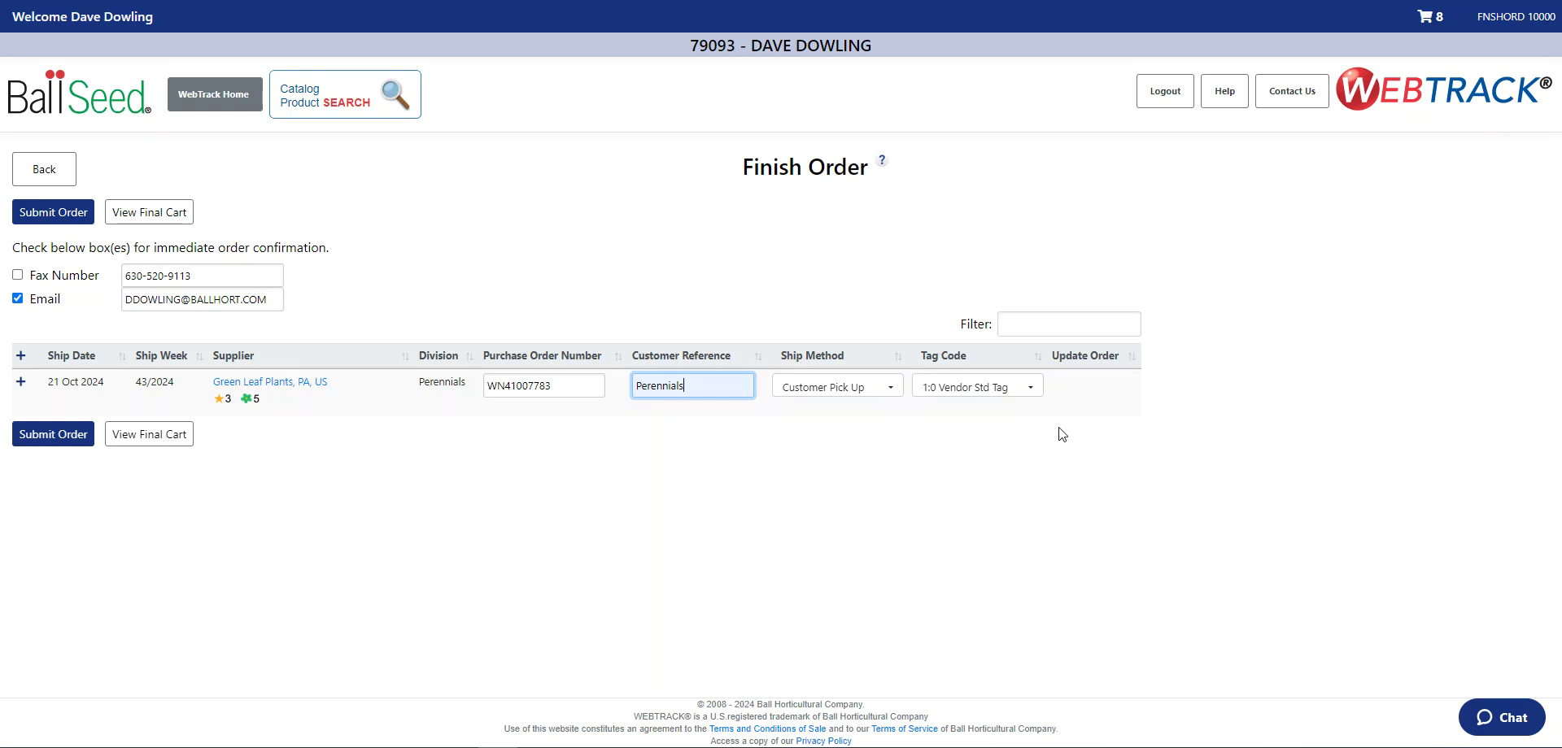
click(17, 299)
click(18, 299)
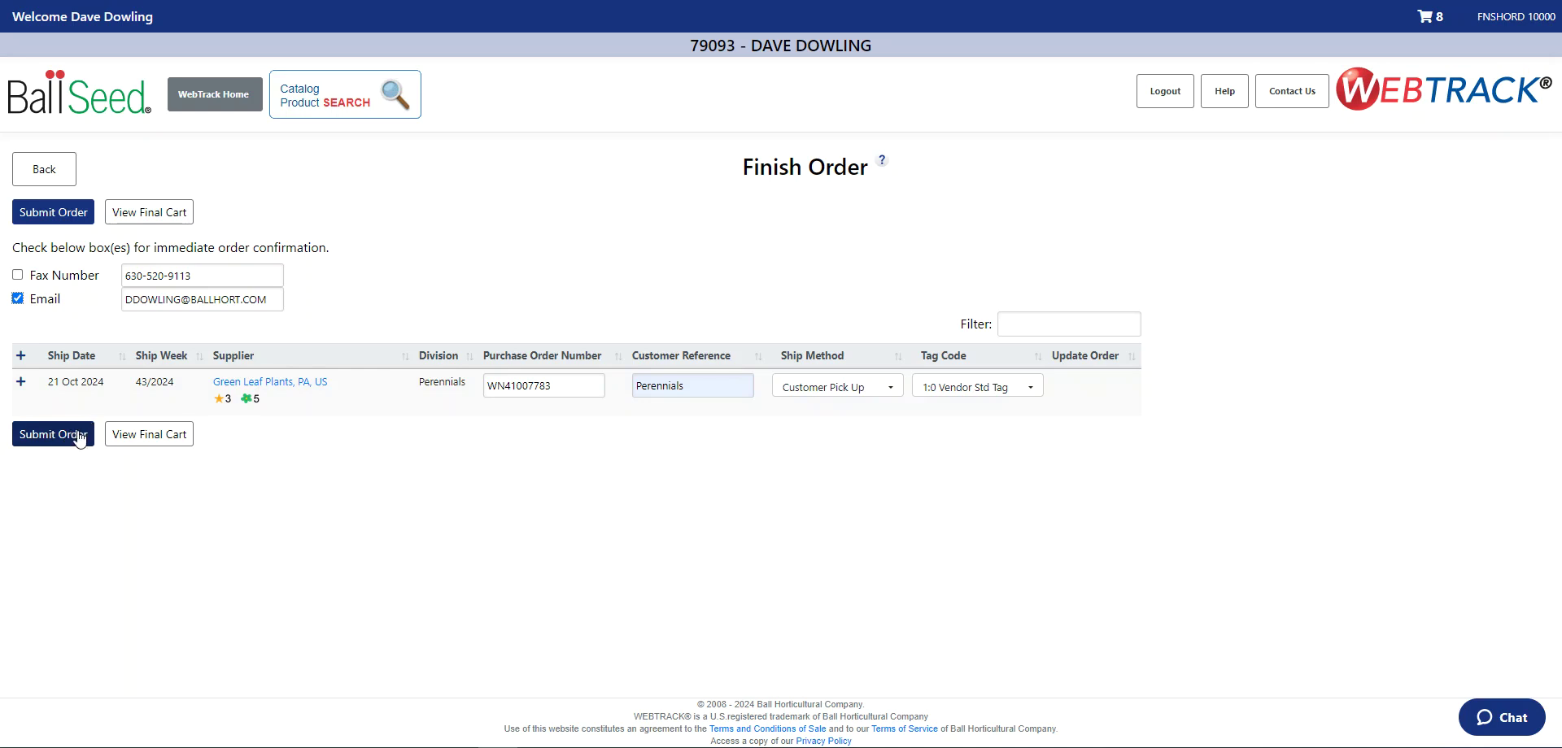
Step: View the final cart and cancel the Coreopsis Solanna Gldn Sphere# item
click(183, 439)
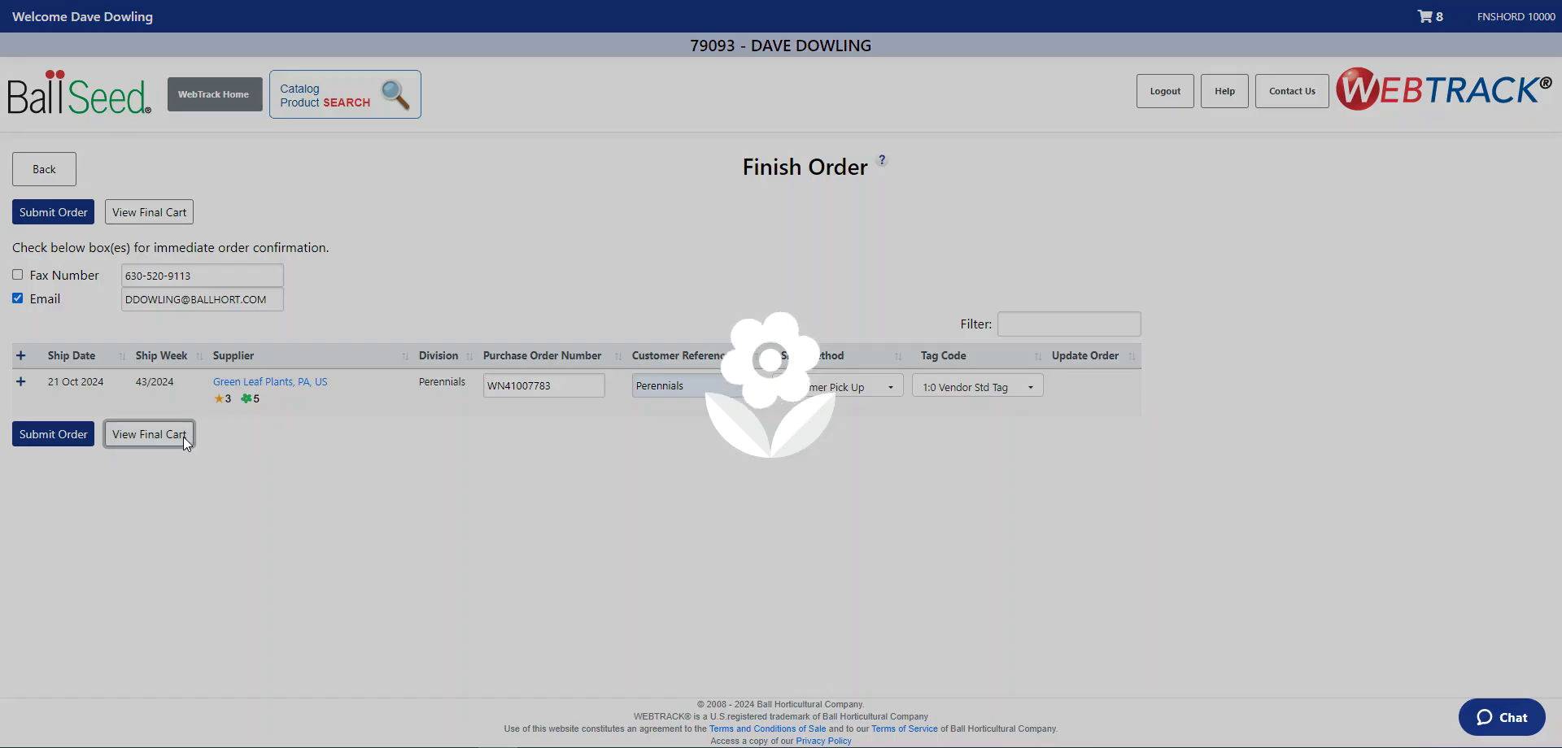
scroll(195, 435, down, 1)
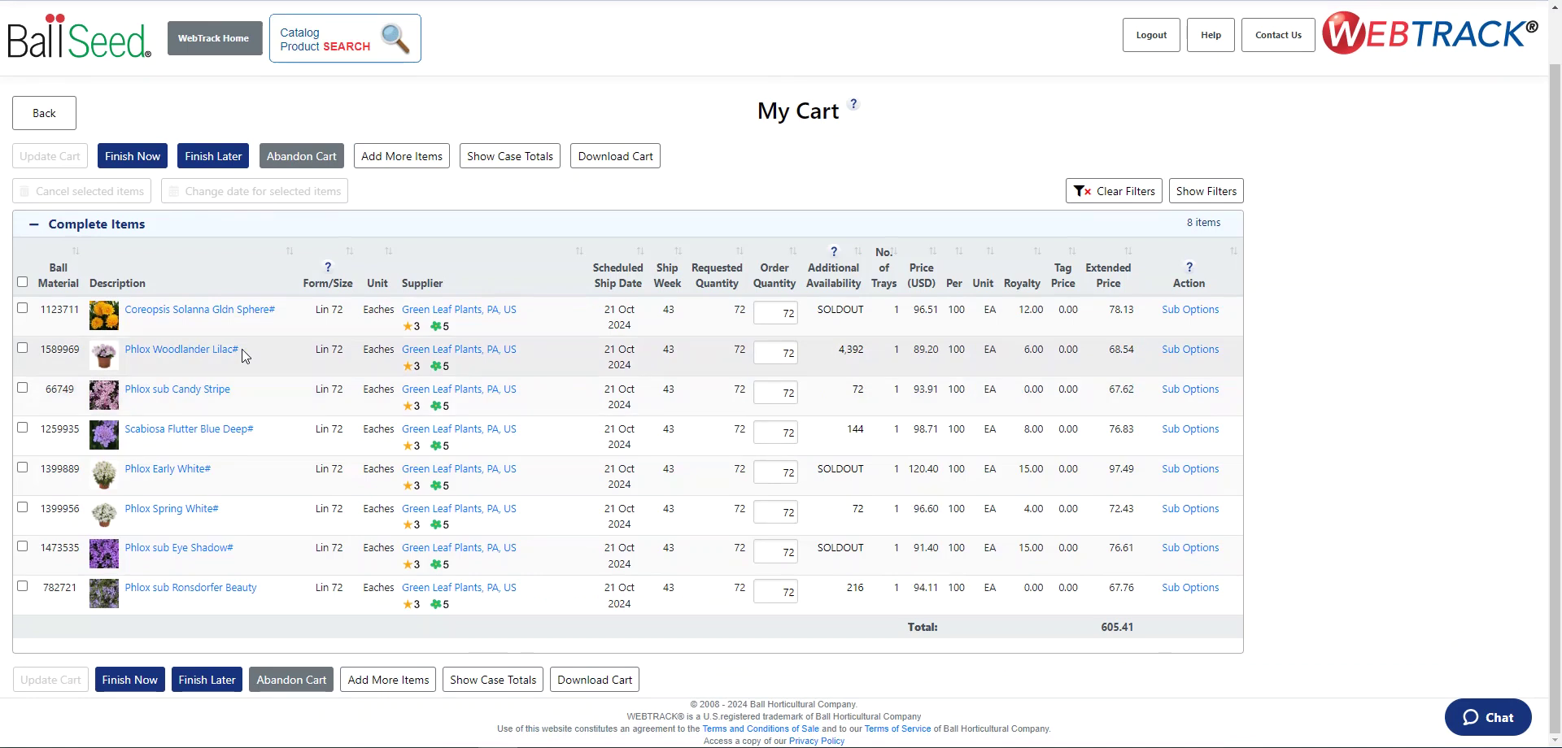
click(22, 308)
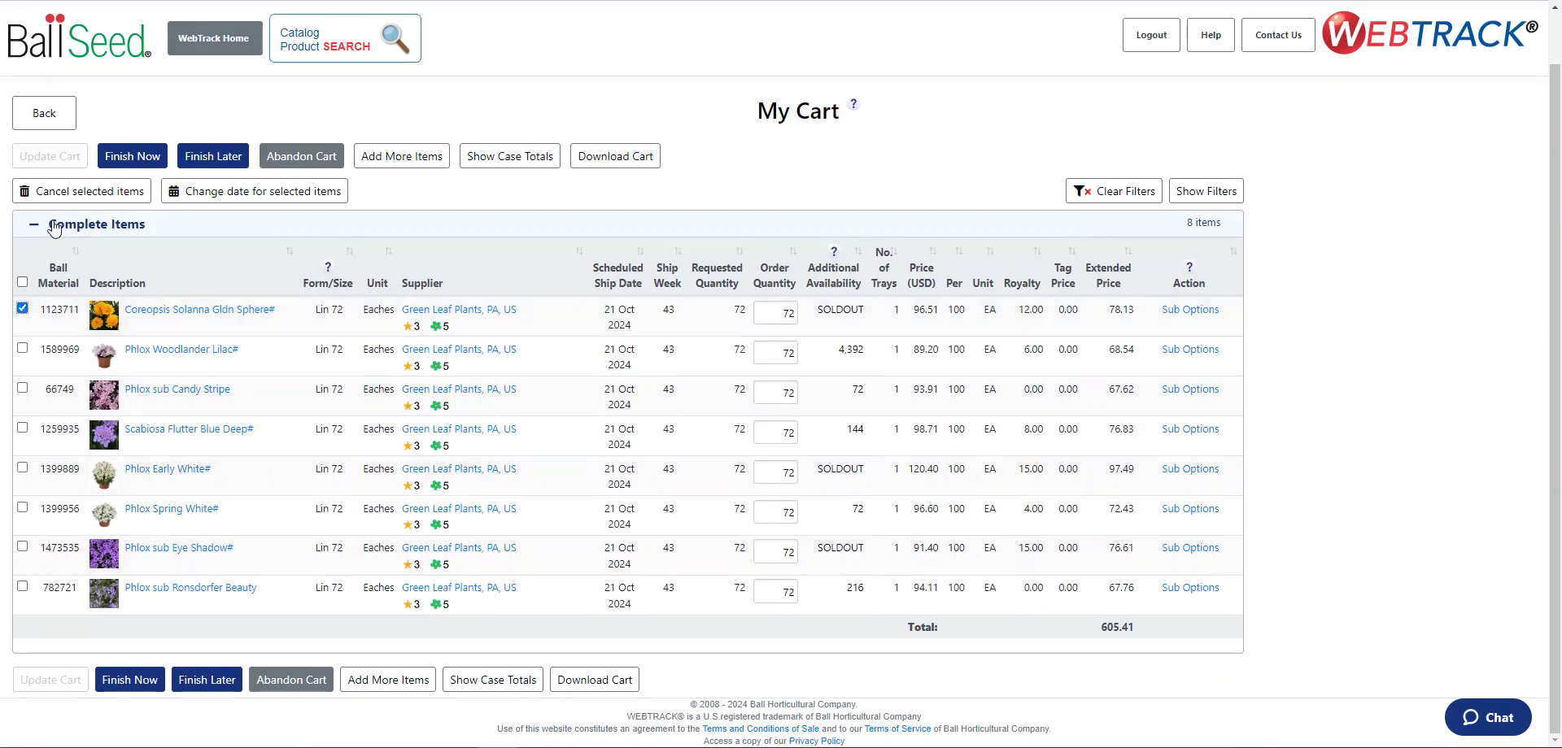
click(115, 191)
click(866, 162)
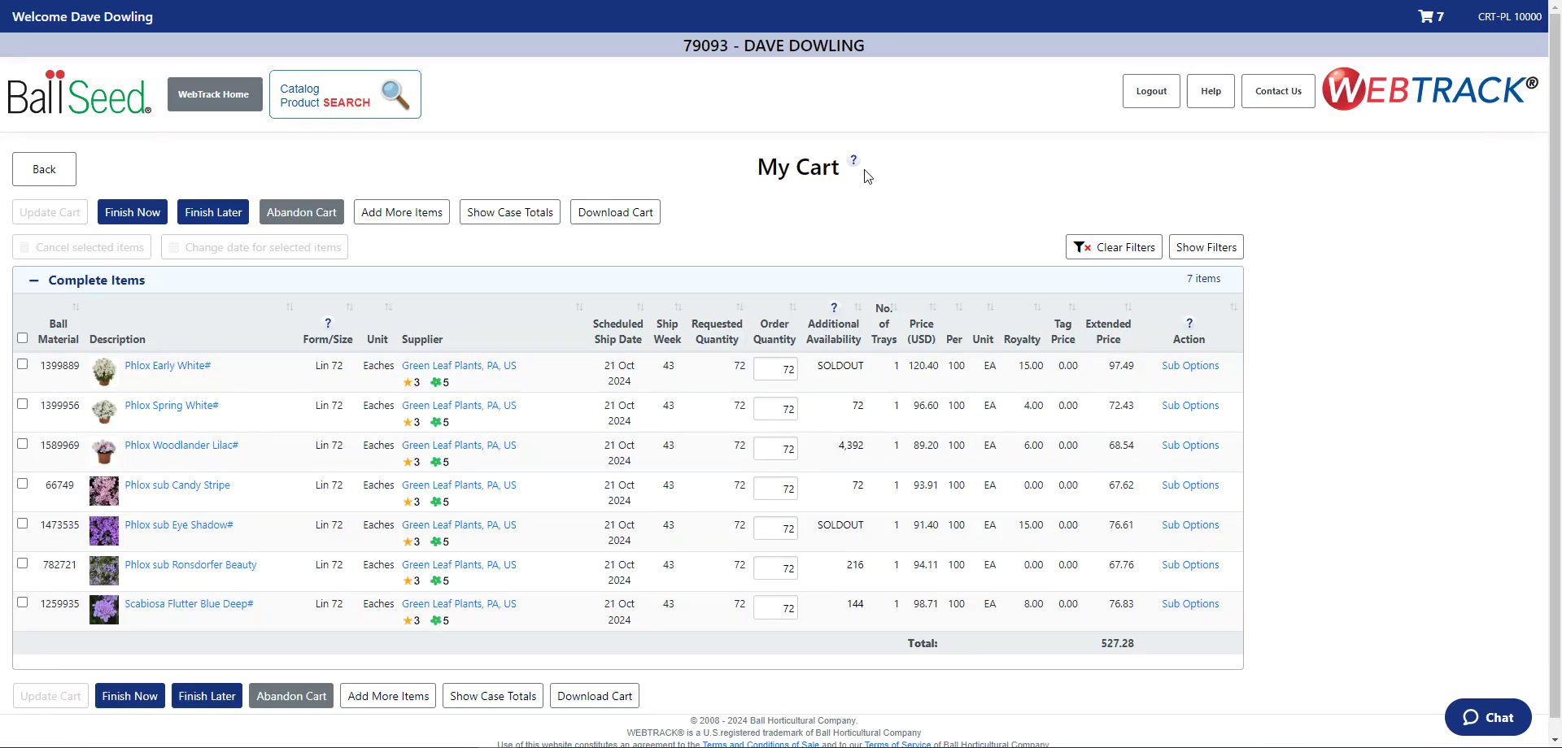
Step: Select all cart items and apply the 21 Oct 2024 (wk 43) ship date to all available ones
click(23, 339)
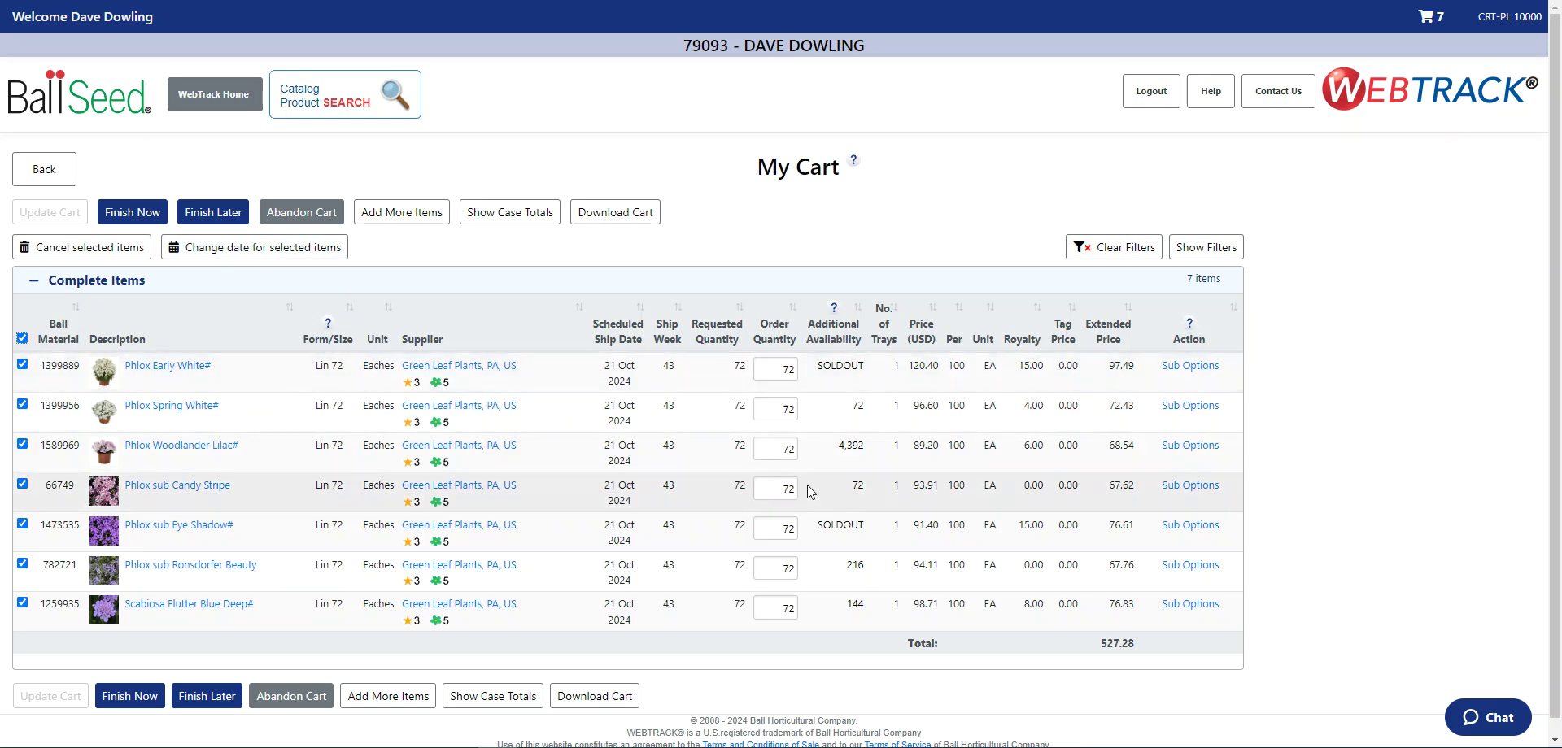
click(309, 249)
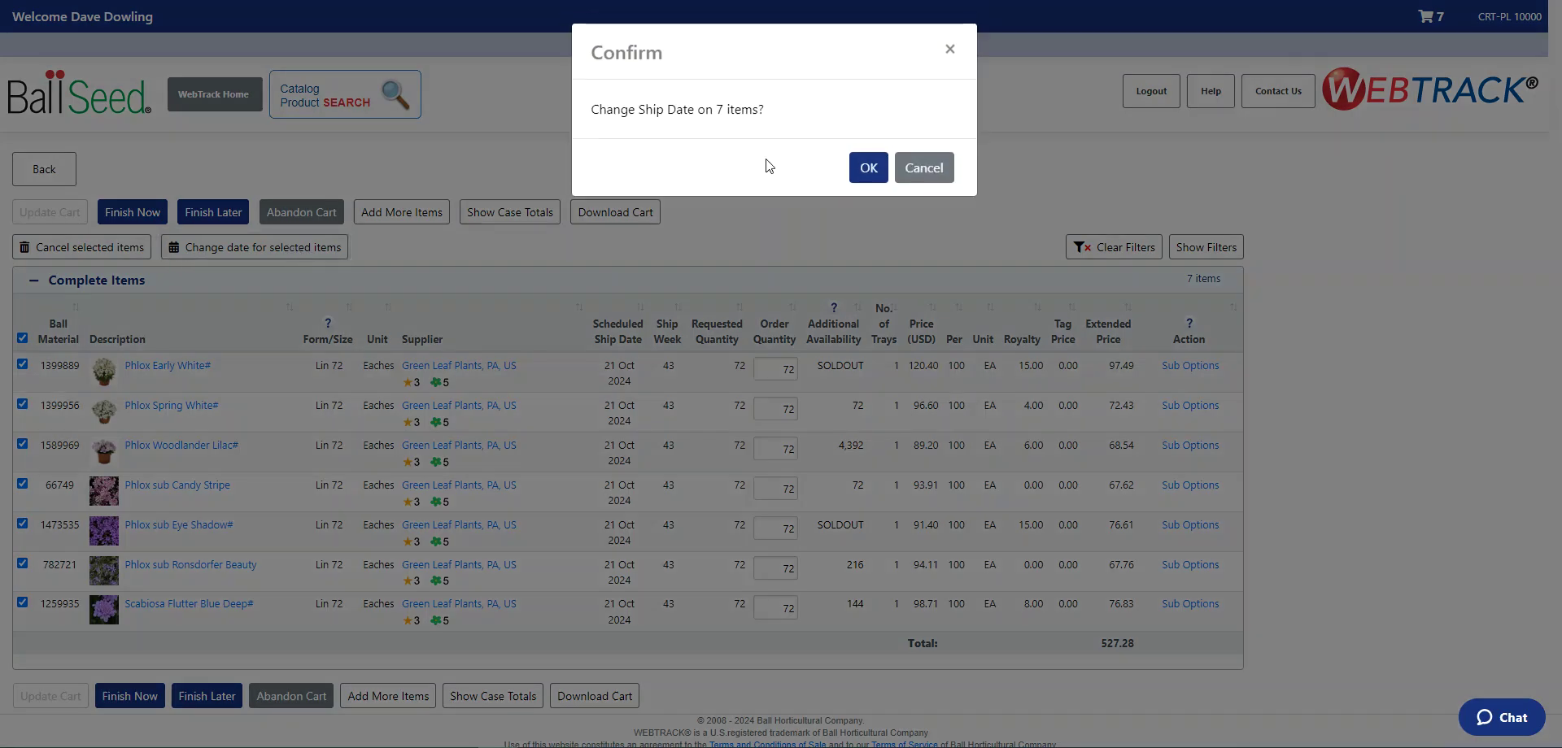
click(869, 168)
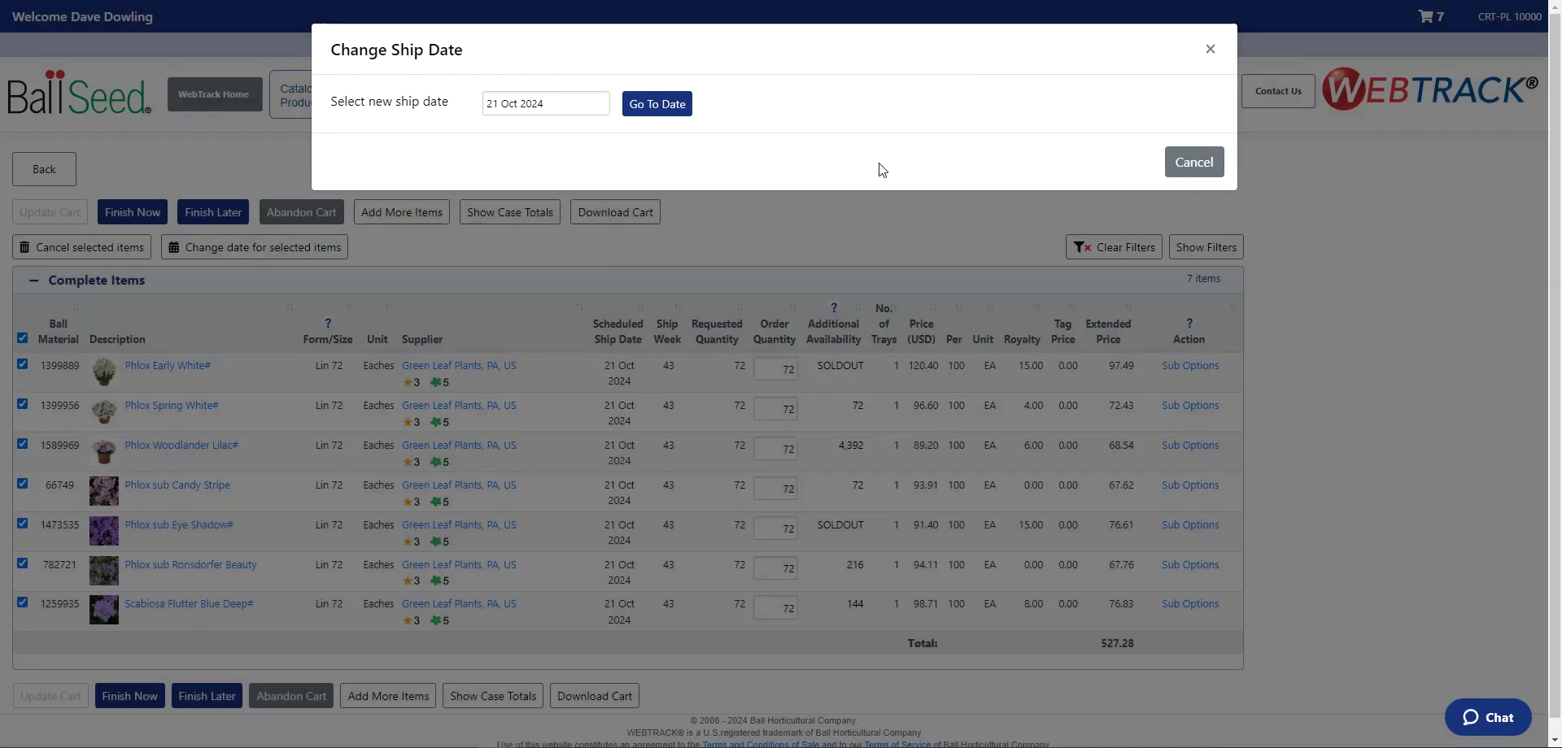
click(651, 111)
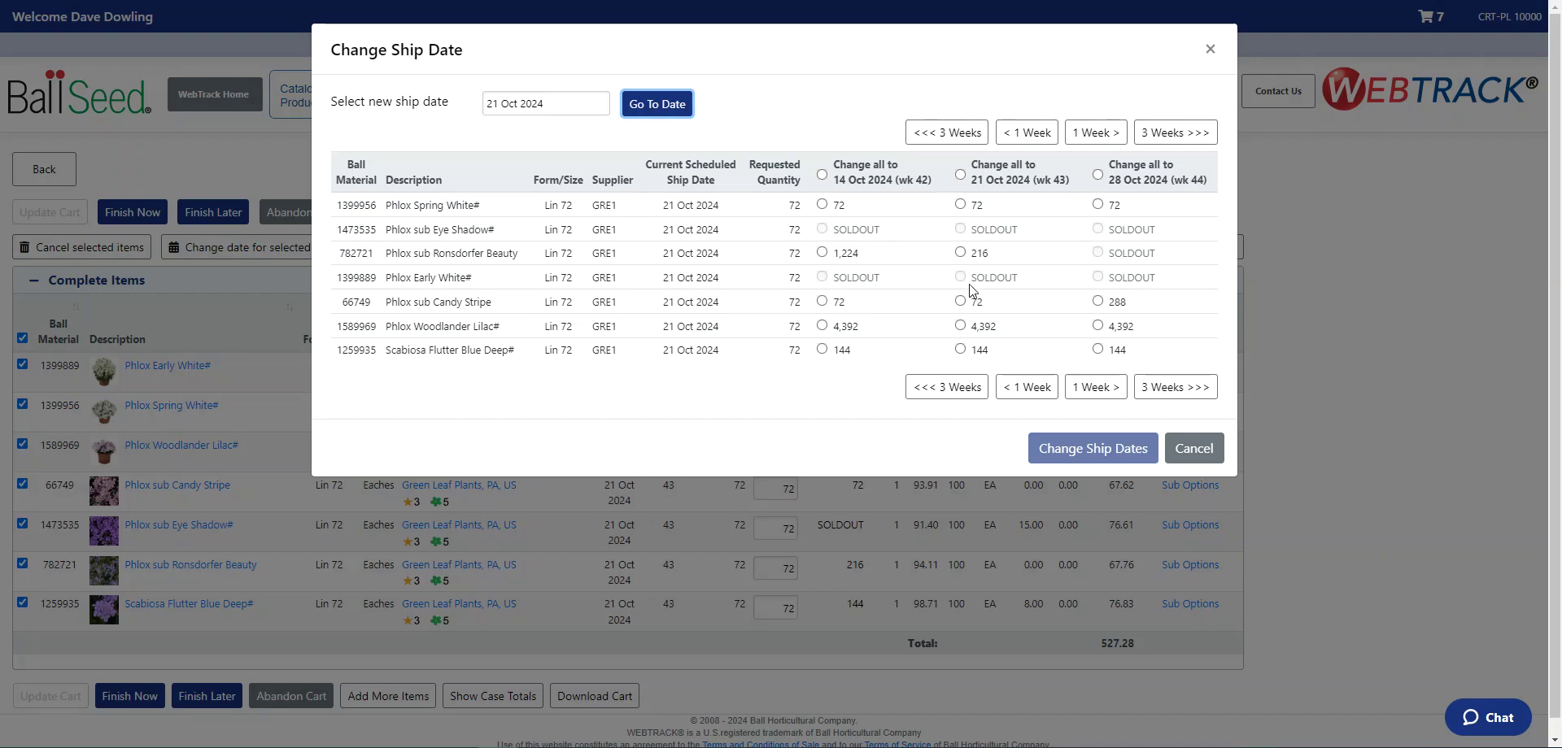
click(960, 175)
click(1069, 450)
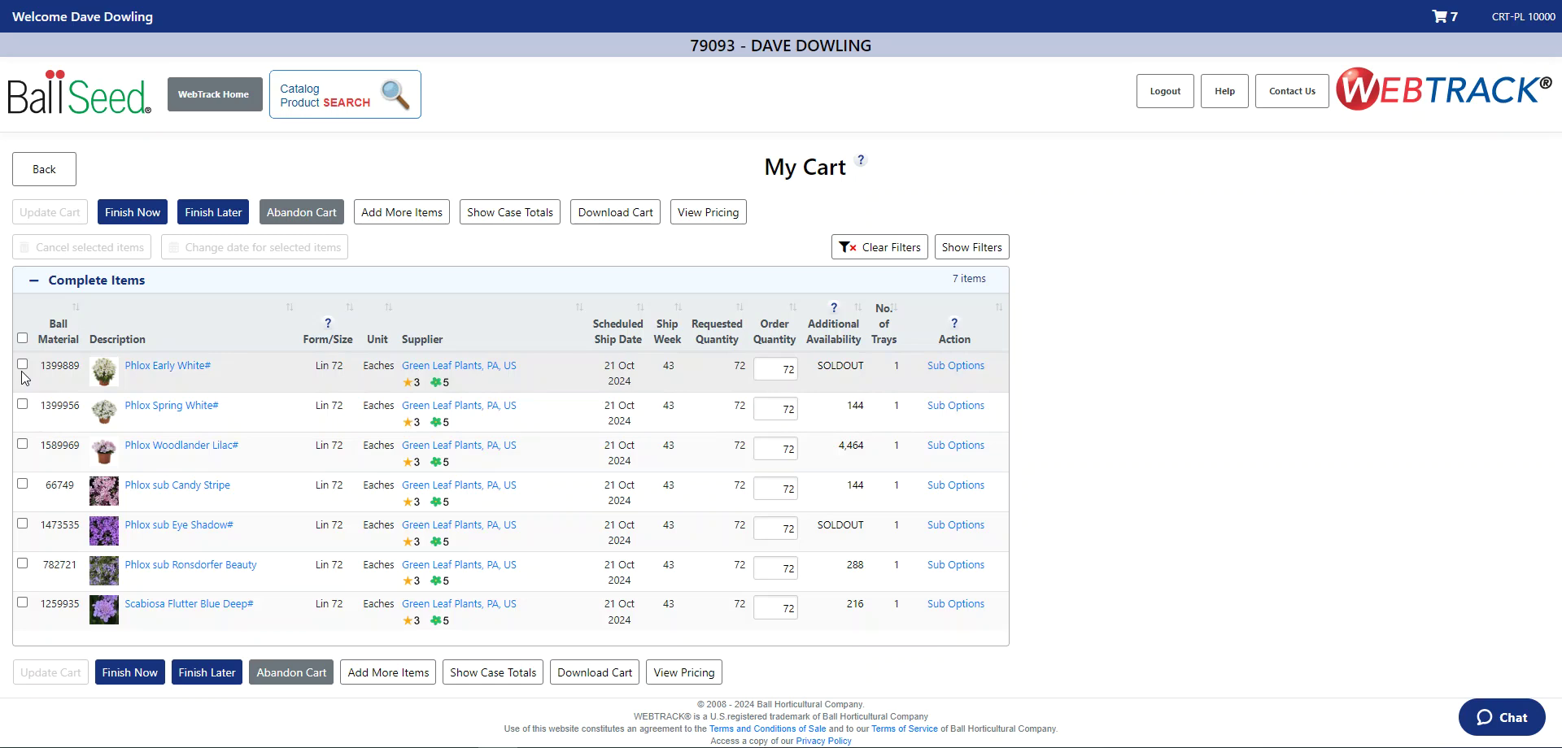
Step: Select all cart items again and sort them by Ball Material in ascending order
click(22, 338)
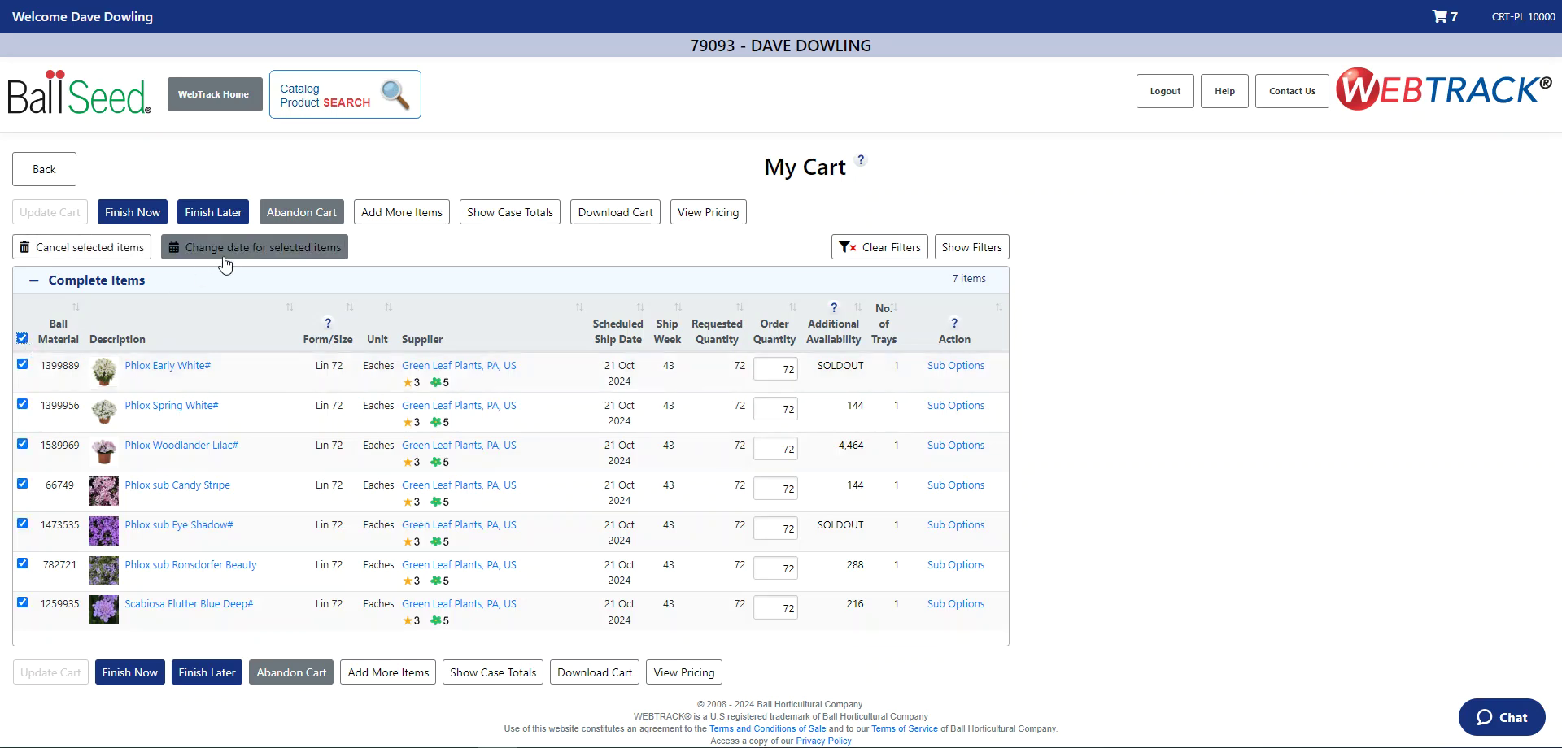
click(66, 322)
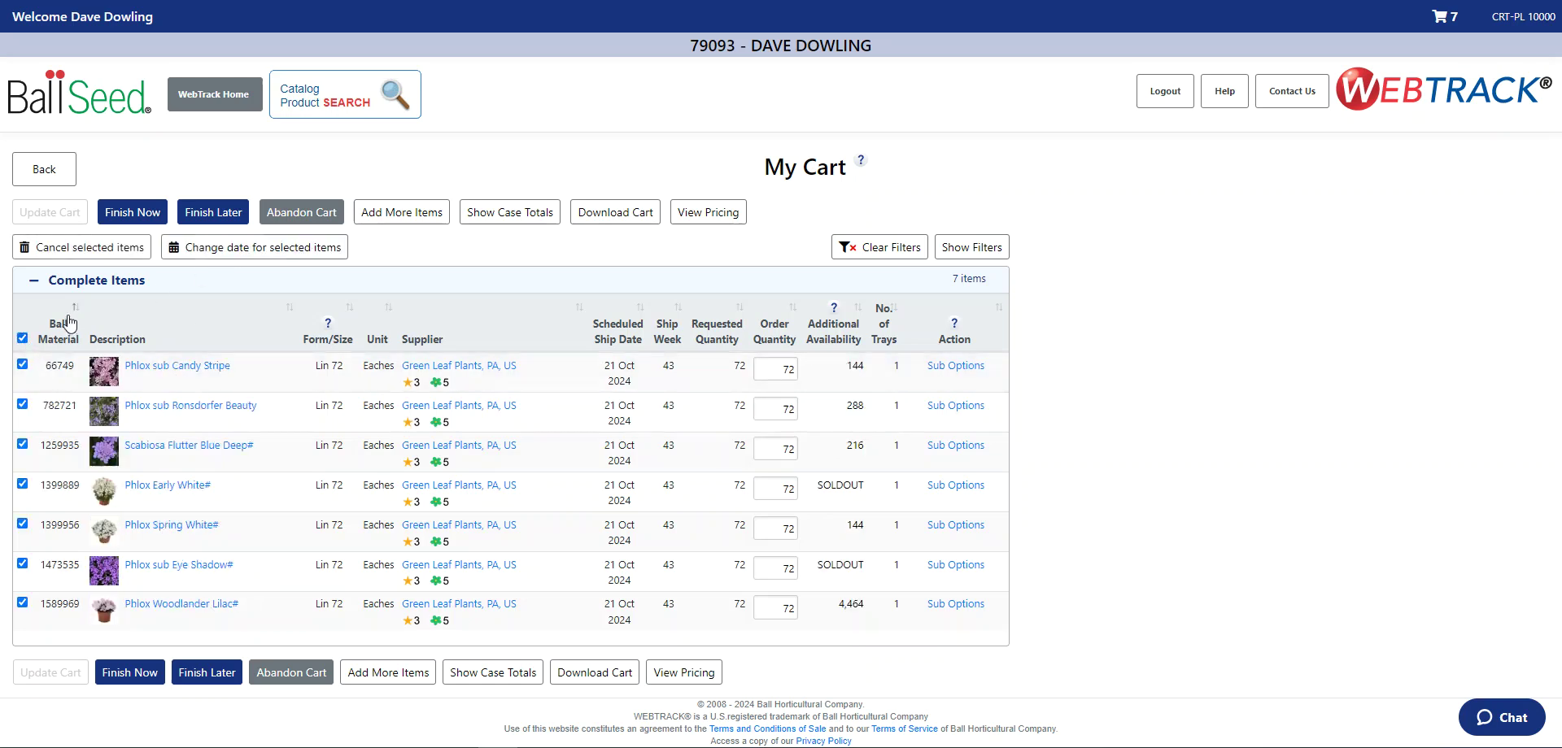